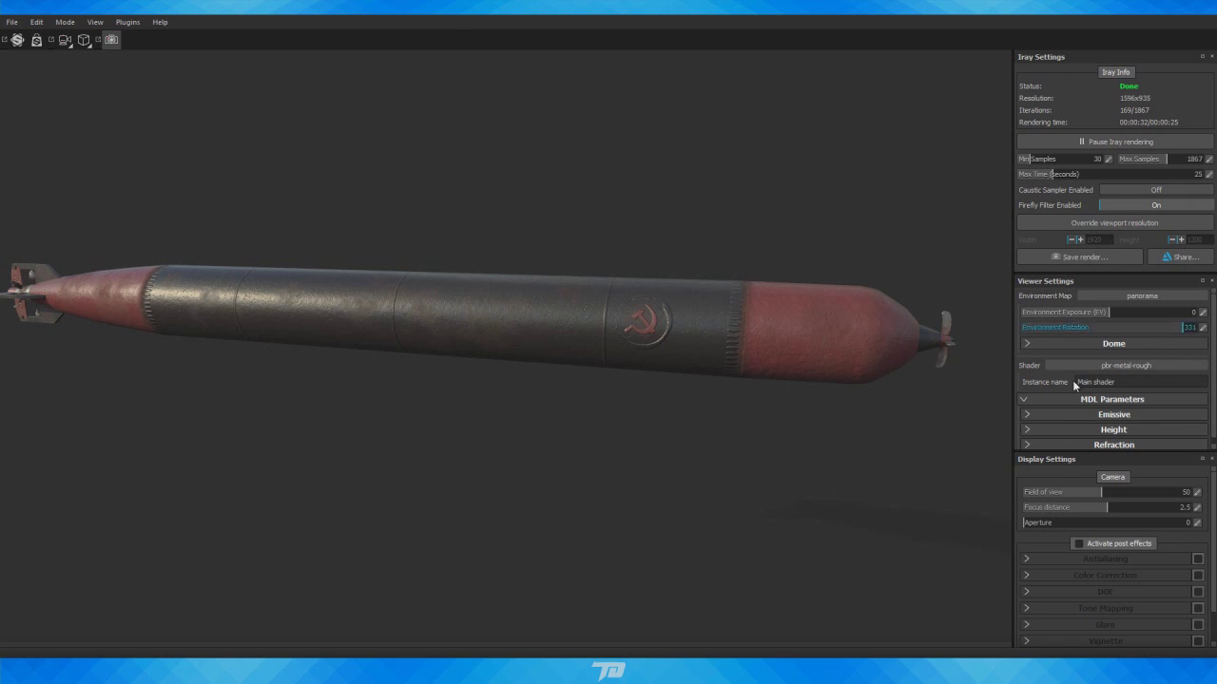
Review the topic outline in the text document and minimize its window.
{"action": "left_click_drag", "start_coordinate": [0, 240], "coordinate": [860, 149]}
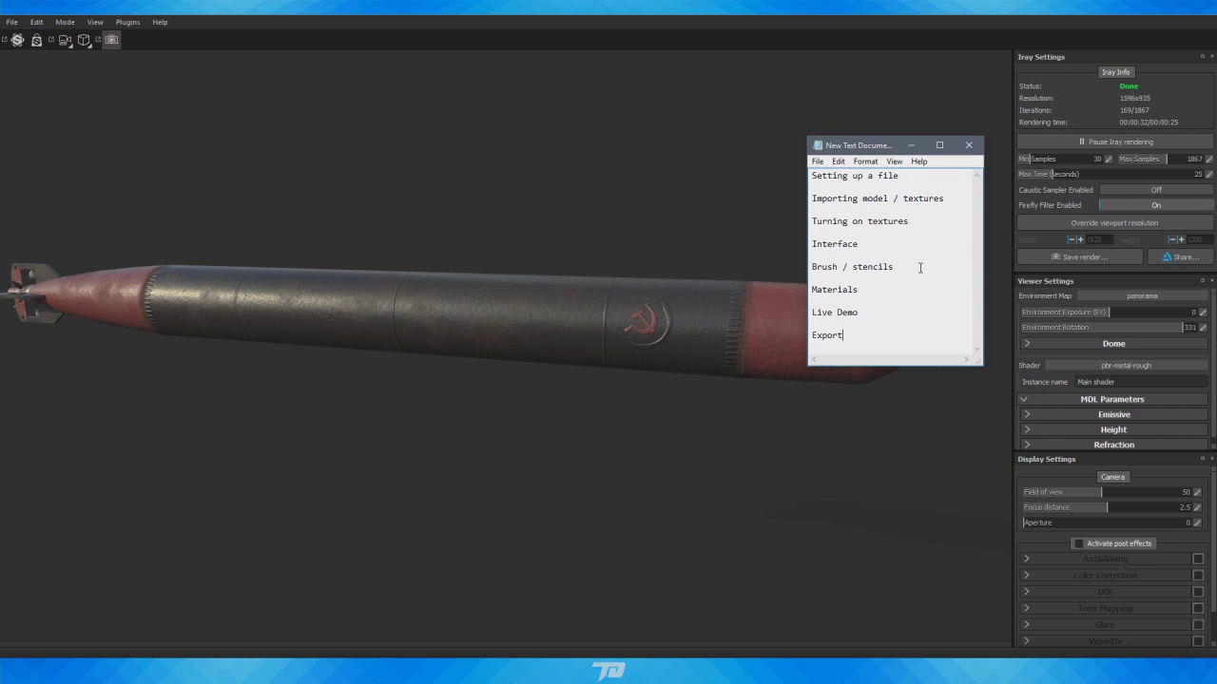
{"action": "left_click_drag", "start_coordinate": [891, 267], "coordinate": [819, 267]}
{"action": "left_click", "coordinate": [875, 269]}
{"action": "left_click_drag", "start_coordinate": [875, 147], "coordinate": [516, 403]}
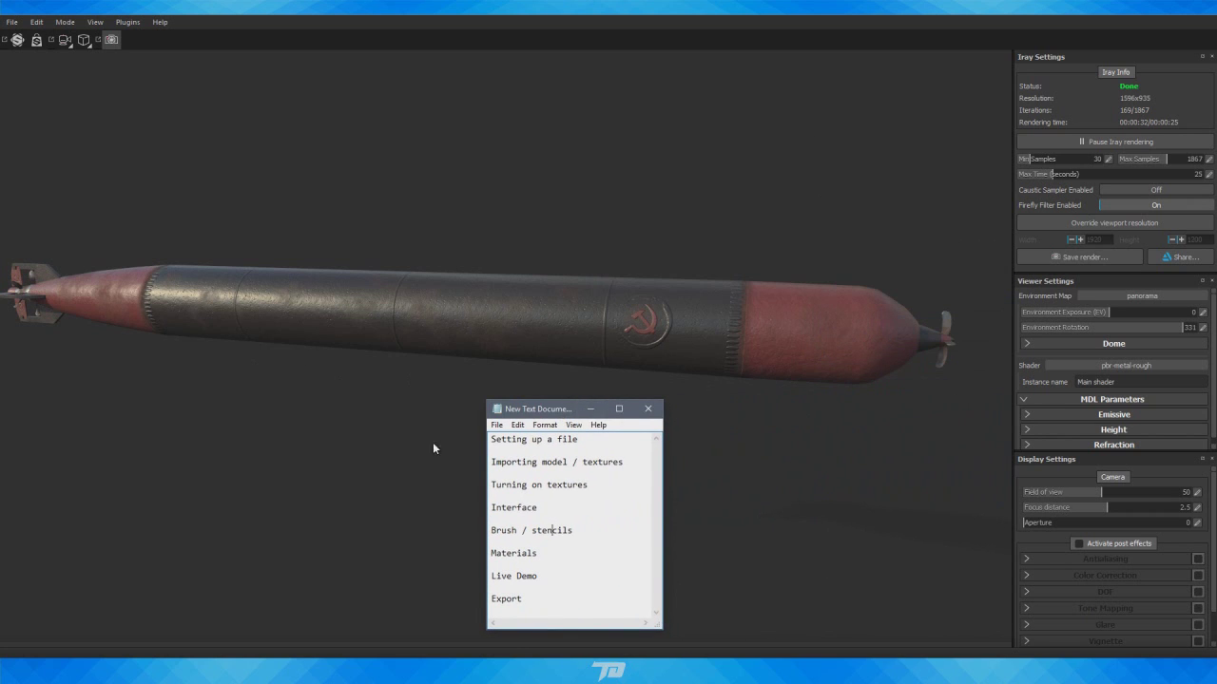
{"action": "left_click", "coordinate": [590, 409]}
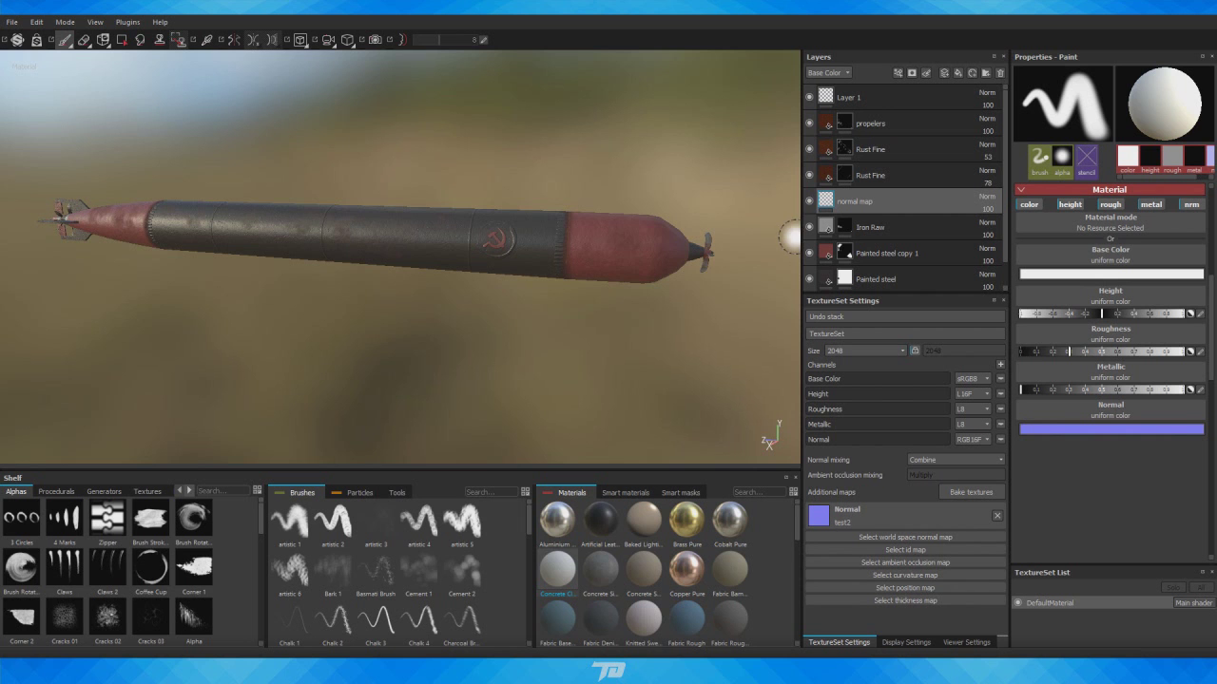
{"action": "right_click_drag", "start_coordinate": [574, 161], "coordinate": [605, 154], "text": "shift"}
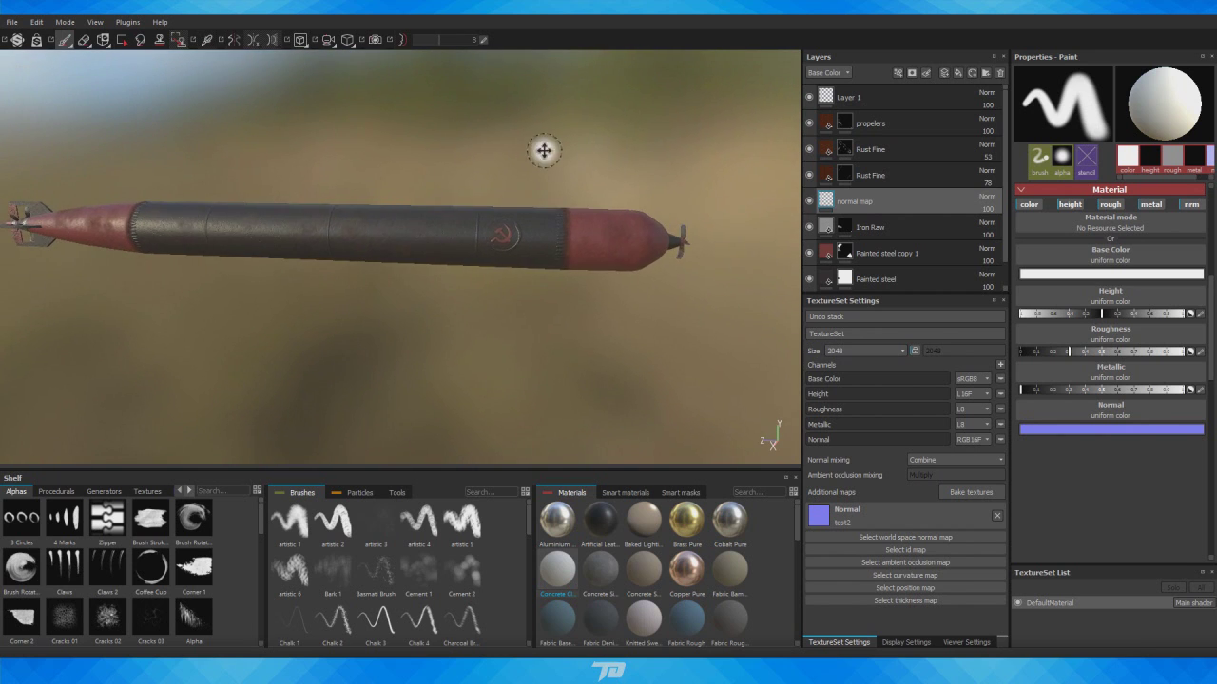
{"action": "left_click_drag", "start_coordinate": [597, 149], "coordinate": [619, 163], "text": "alt"}
{"action": "right_click_drag", "start_coordinate": [619, 163], "coordinate": [547, 166], "text": "alt"}
{"action": "mouse_move", "coordinate": [1005, 113]}
{"action": "left_mouse_down"}
{"action": "mouse_move", "coordinate": [1004, 168]}
{"action": "mouse_move", "coordinate": [1003, 101]}
{"action": "left_mouse_up"}
{"action": "left_click", "coordinate": [64, 37]}
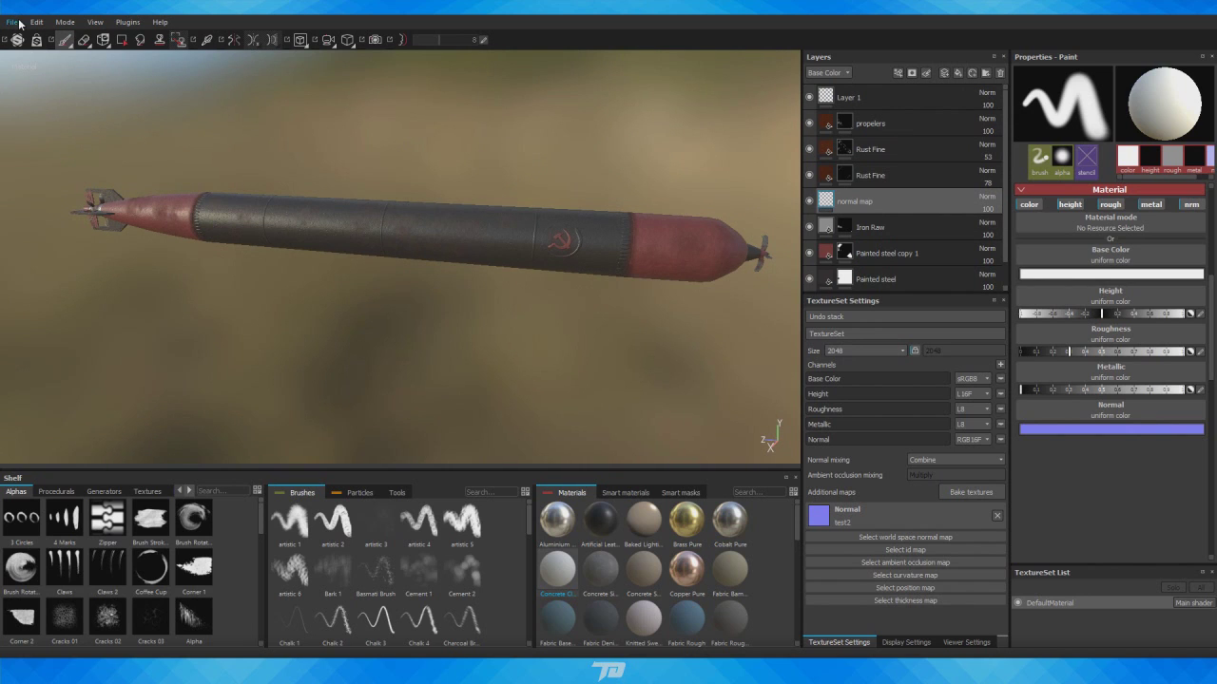
Start a new project and keep the pbr-metal-rough (shelf) template.
{"action": "left_click", "coordinate": [16, 22]}
{"action": "left_click", "coordinate": [20, 37]}
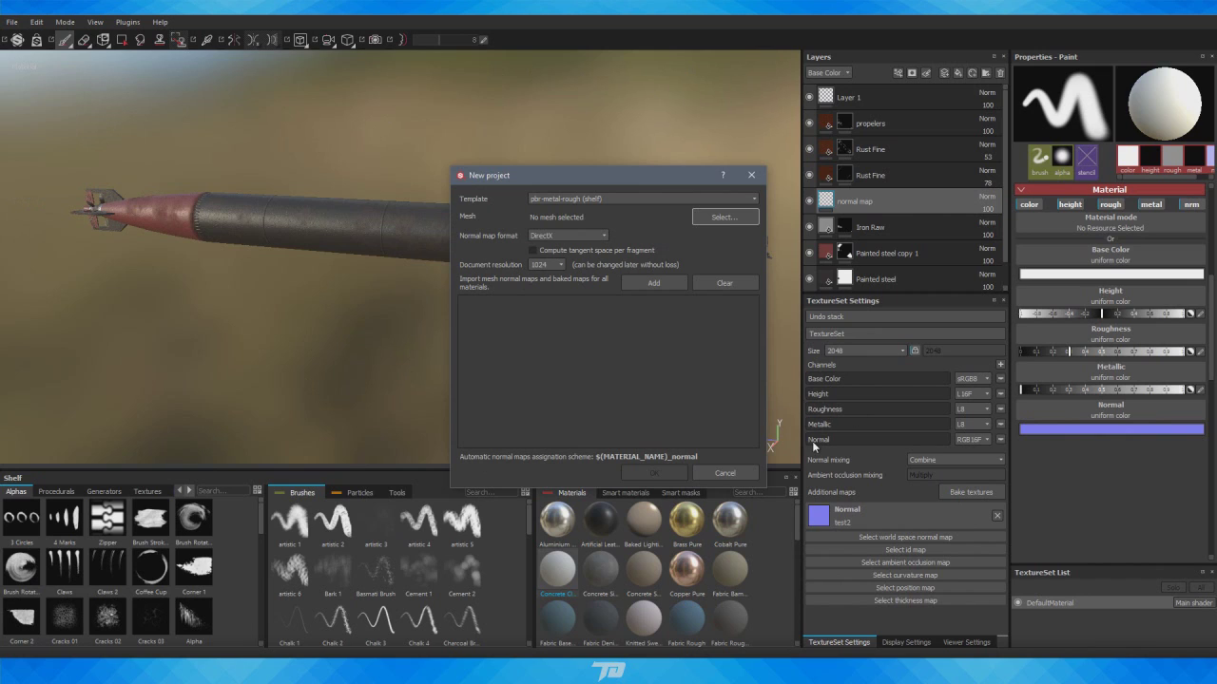
{"action": "left_click_drag", "start_coordinate": [608, 172], "coordinate": [576, 127]}
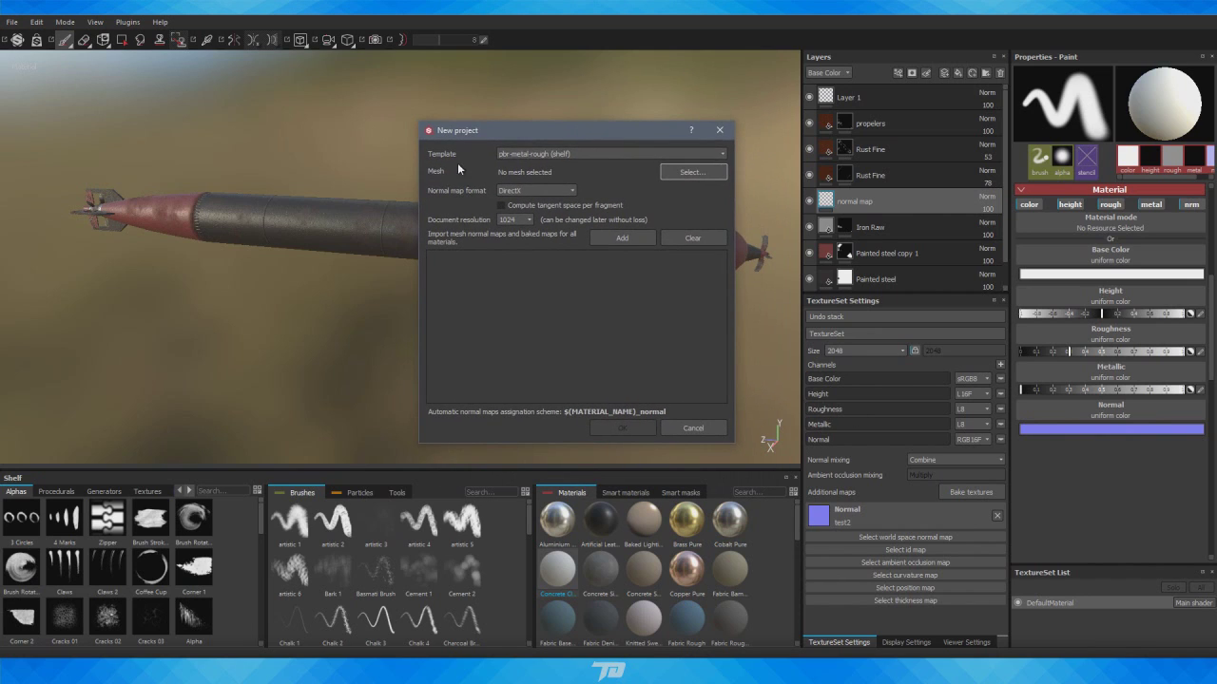
{"action": "left_click", "coordinate": [581, 153]}
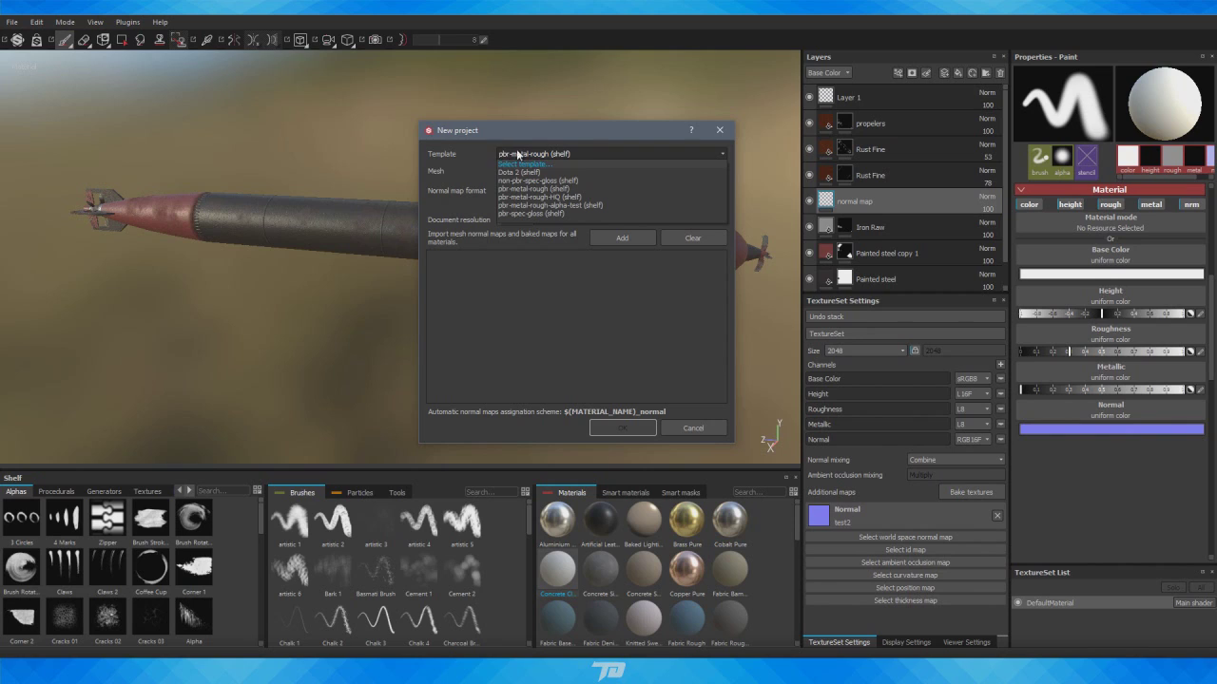
{"action": "left_click", "coordinate": [627, 151]}
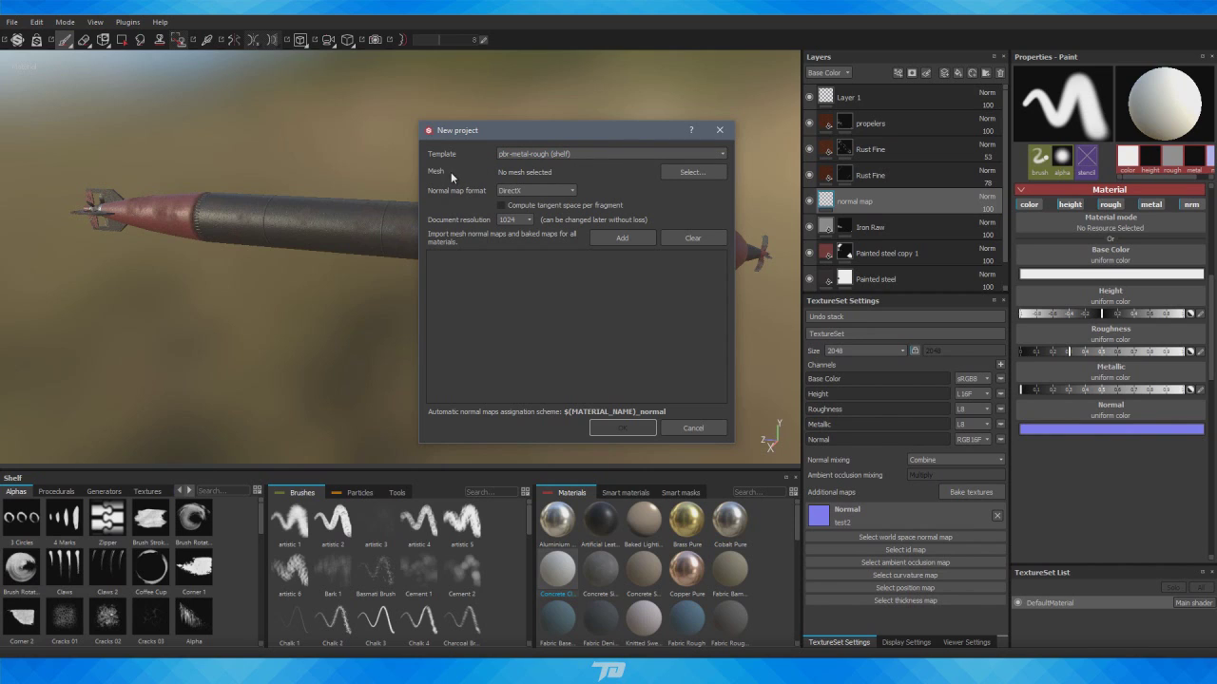
Load Missle.obj from the Ubisoft NXT assets folder as the project mesh and set the document resolution to 2048.
{"action": "left_click", "coordinate": [691, 172]}
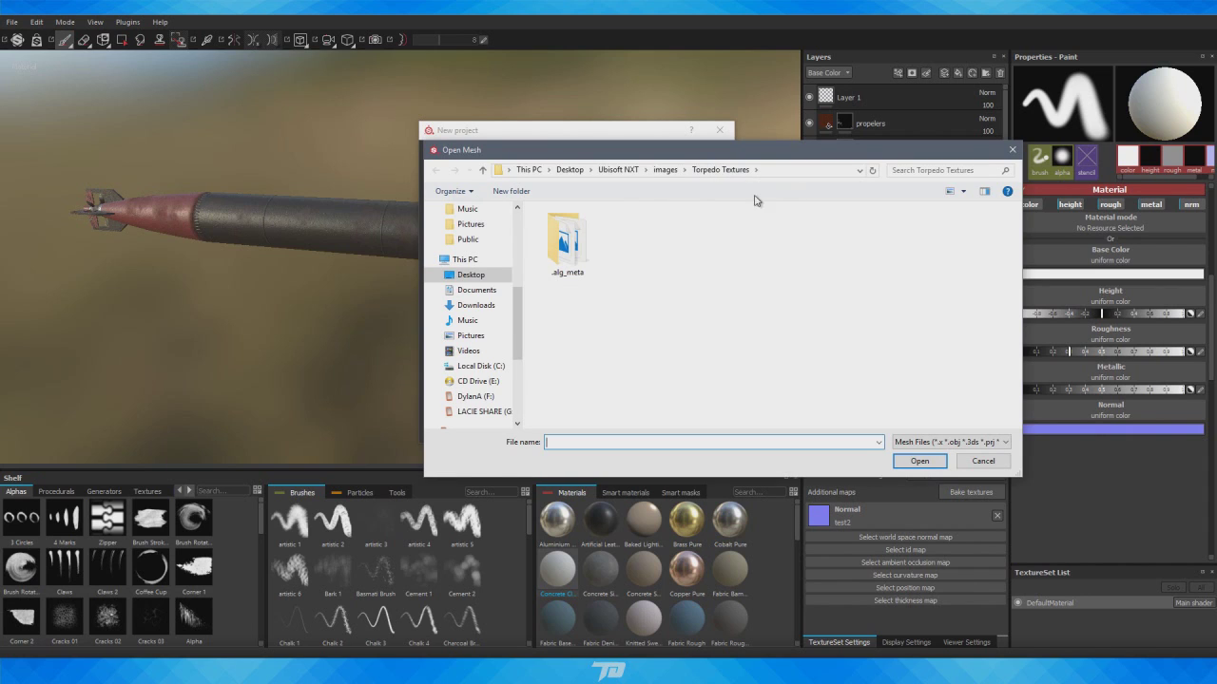
{"action": "left_click", "coordinate": [619, 172]}
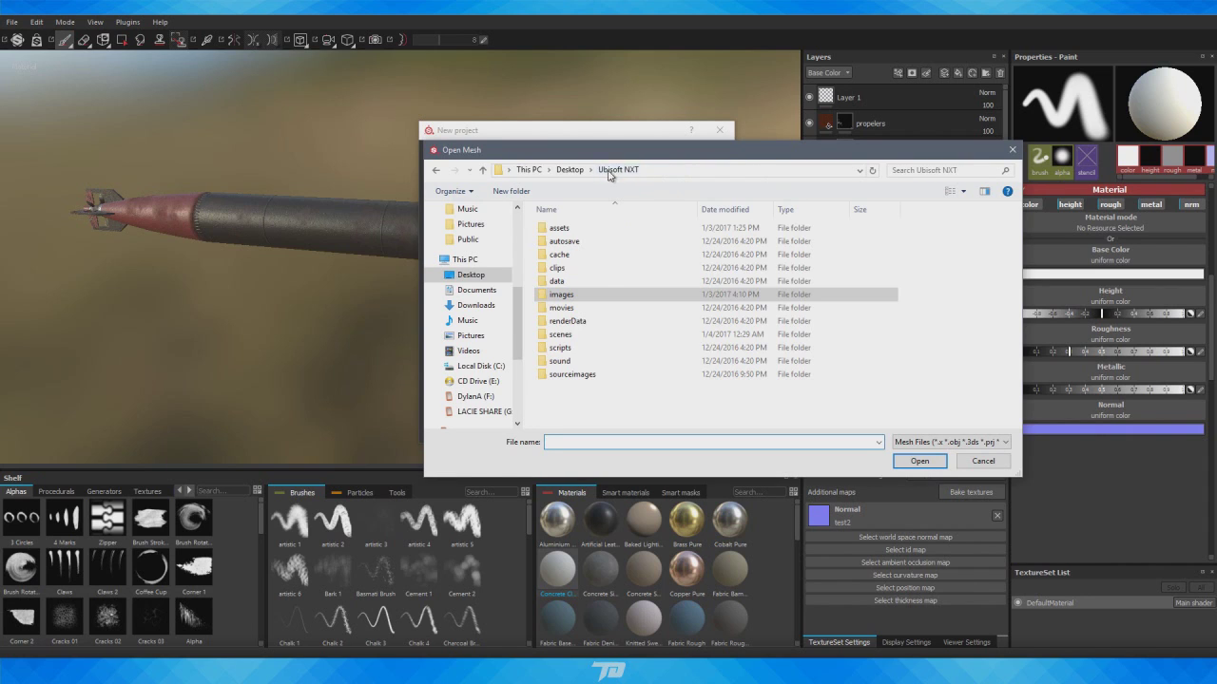
{"action": "left_click", "coordinate": [591, 232]}
{"action": "double_click", "coordinate": [592, 229]}
{"action": "double_click", "coordinate": [590, 255]}
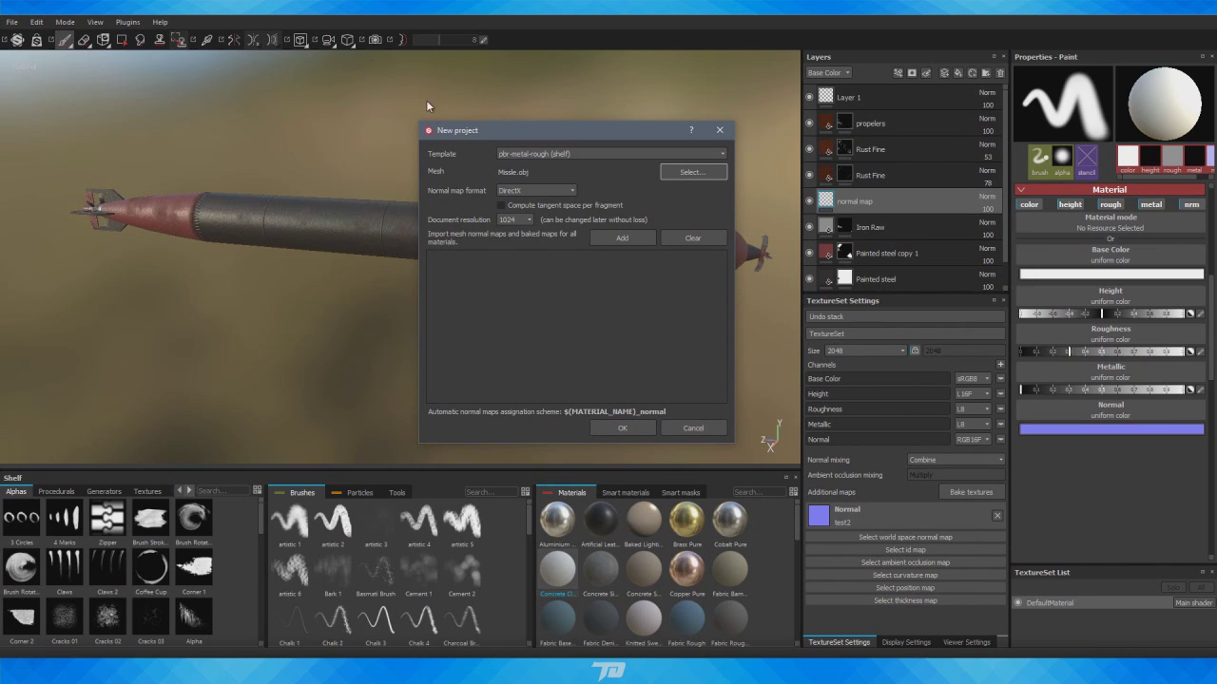
{"action": "left_click", "coordinate": [540, 190]}
{"action": "left_click", "coordinate": [518, 220]}
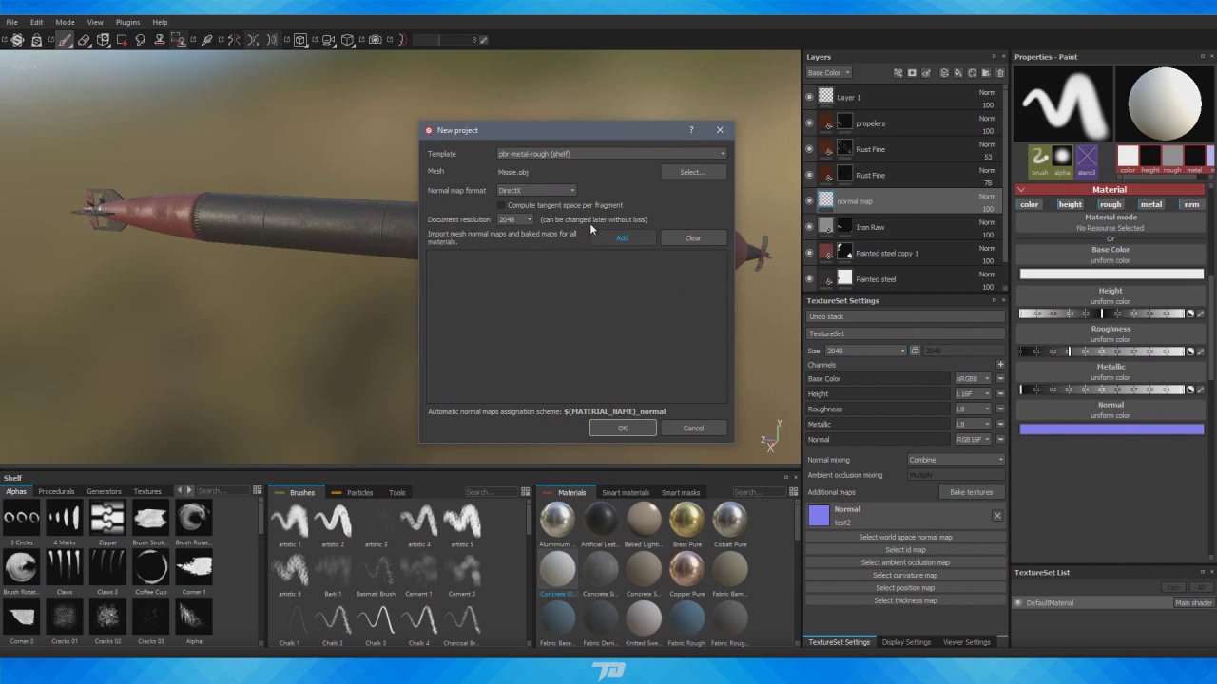
Add the Missle_DefaultMaterial_Normal image from the Torpedo Textures folder as a mesh map and create the project.
{"action": "left_click", "coordinate": [621, 243]}
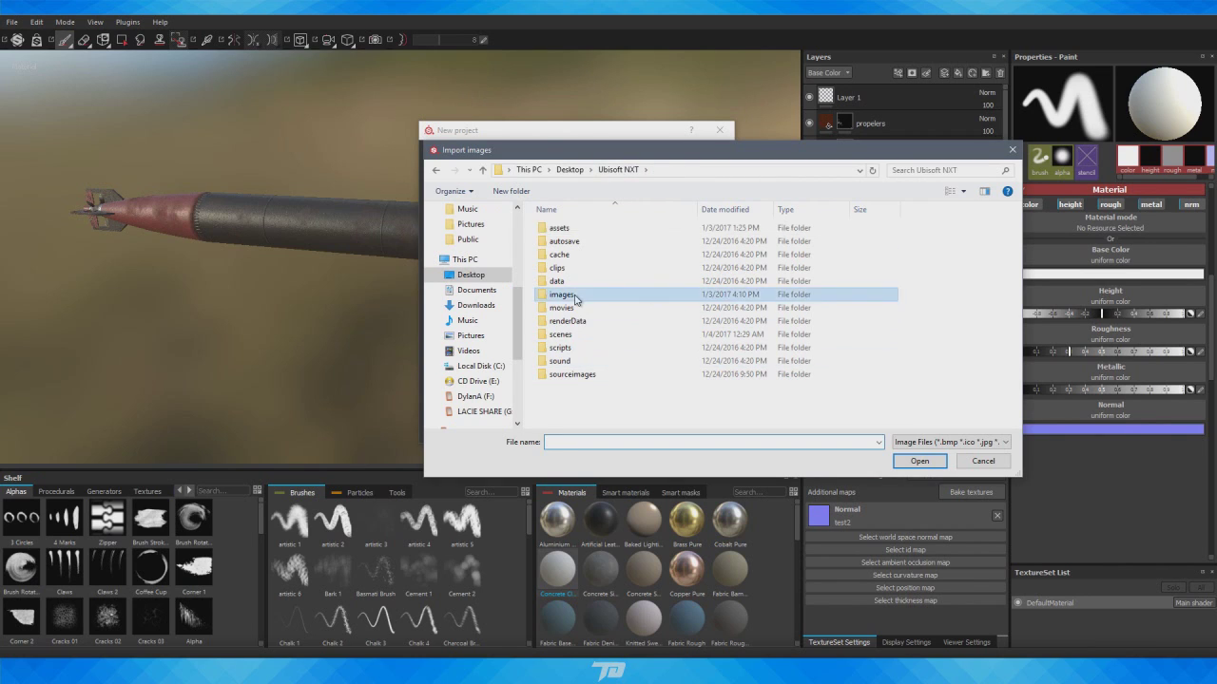
{"action": "double_click", "coordinate": [561, 295]}
{"action": "double_click", "coordinate": [579, 268]}
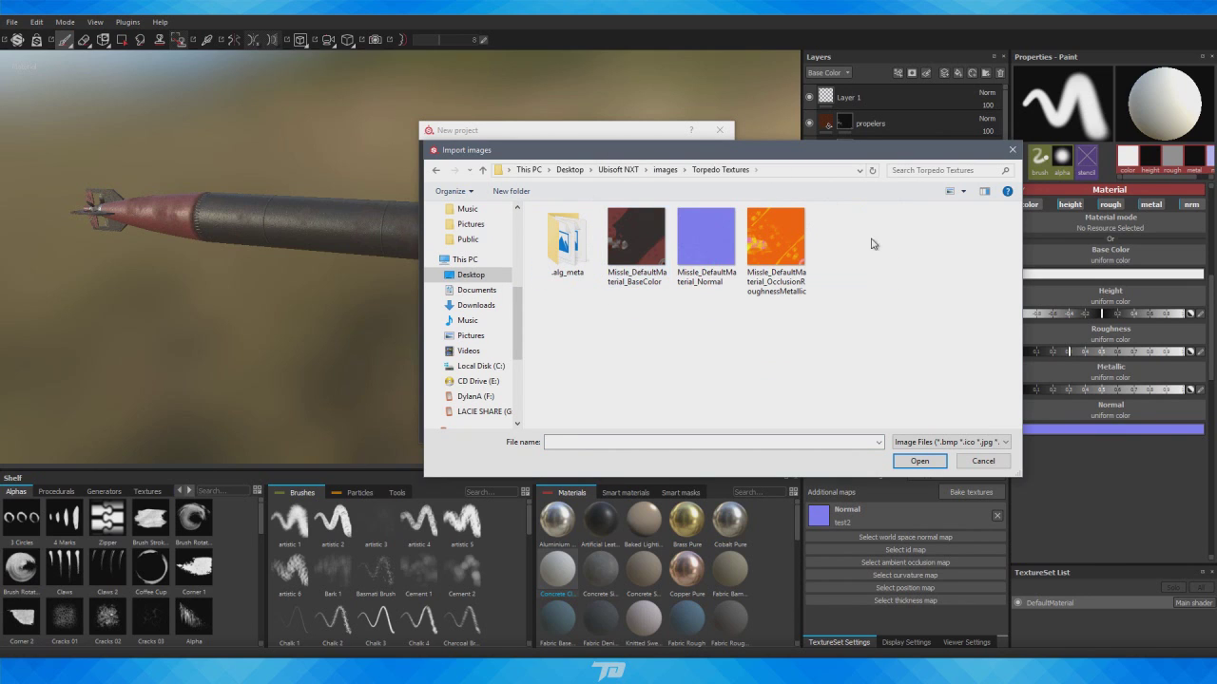
{"action": "left_click", "coordinate": [707, 239]}
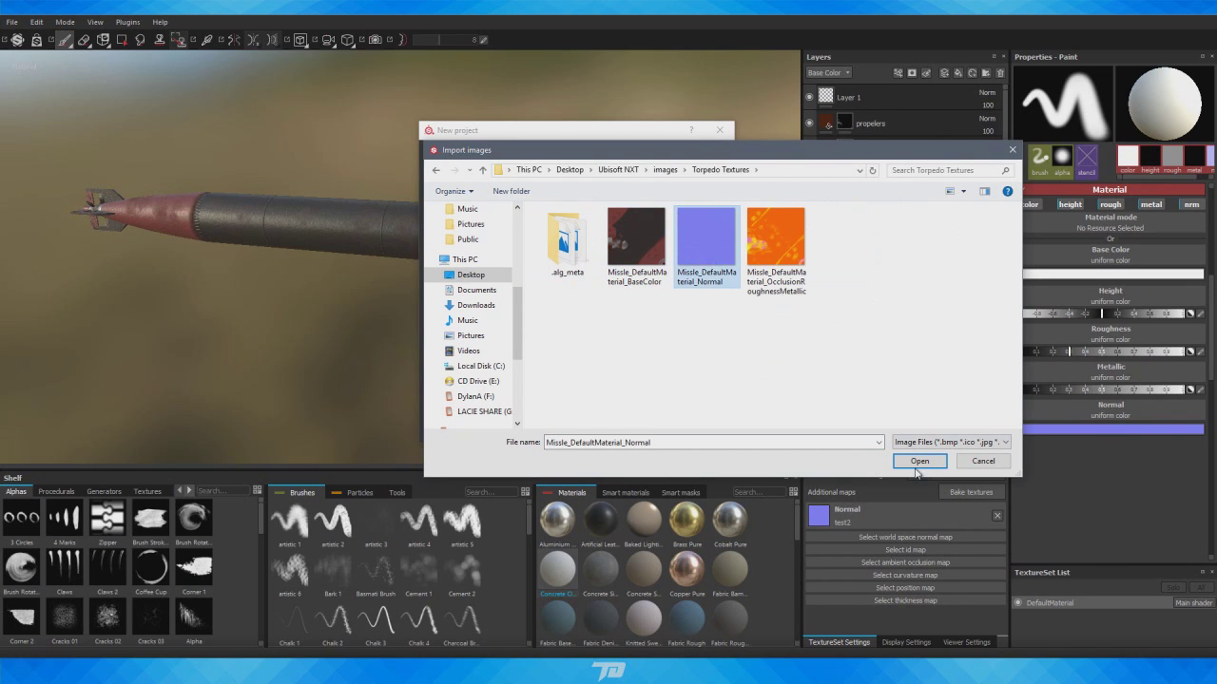
{"action": "left_click", "coordinate": [919, 463]}
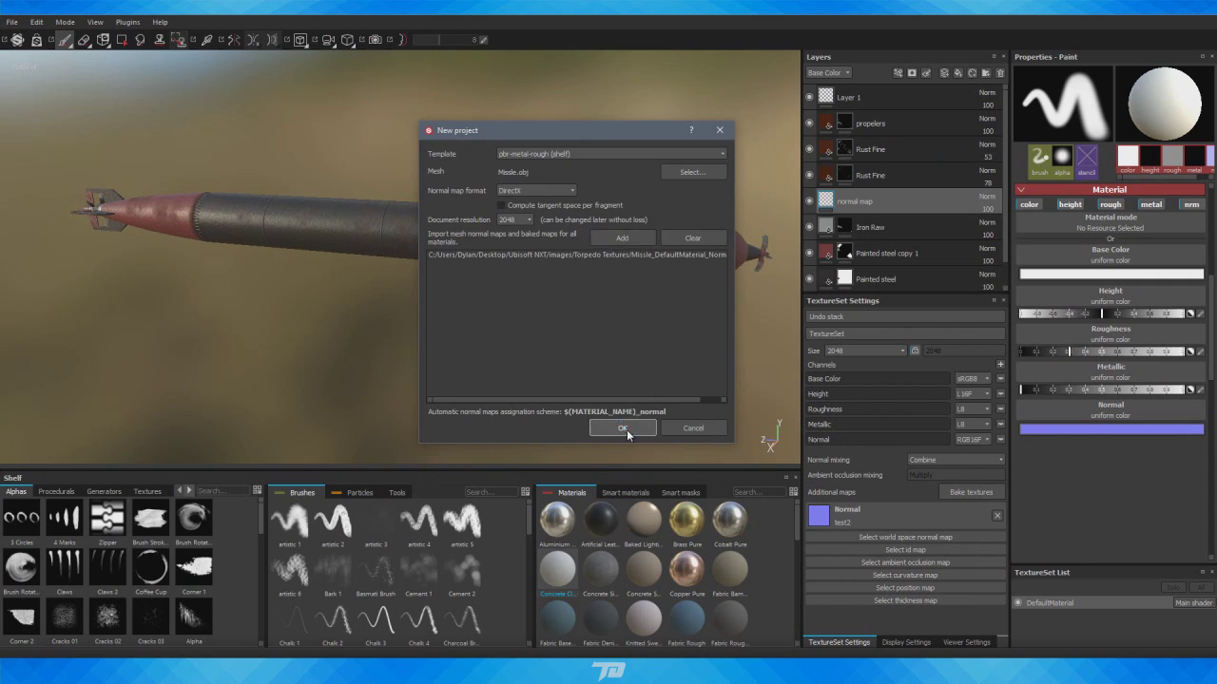
{"action": "left_click", "coordinate": [627, 429]}
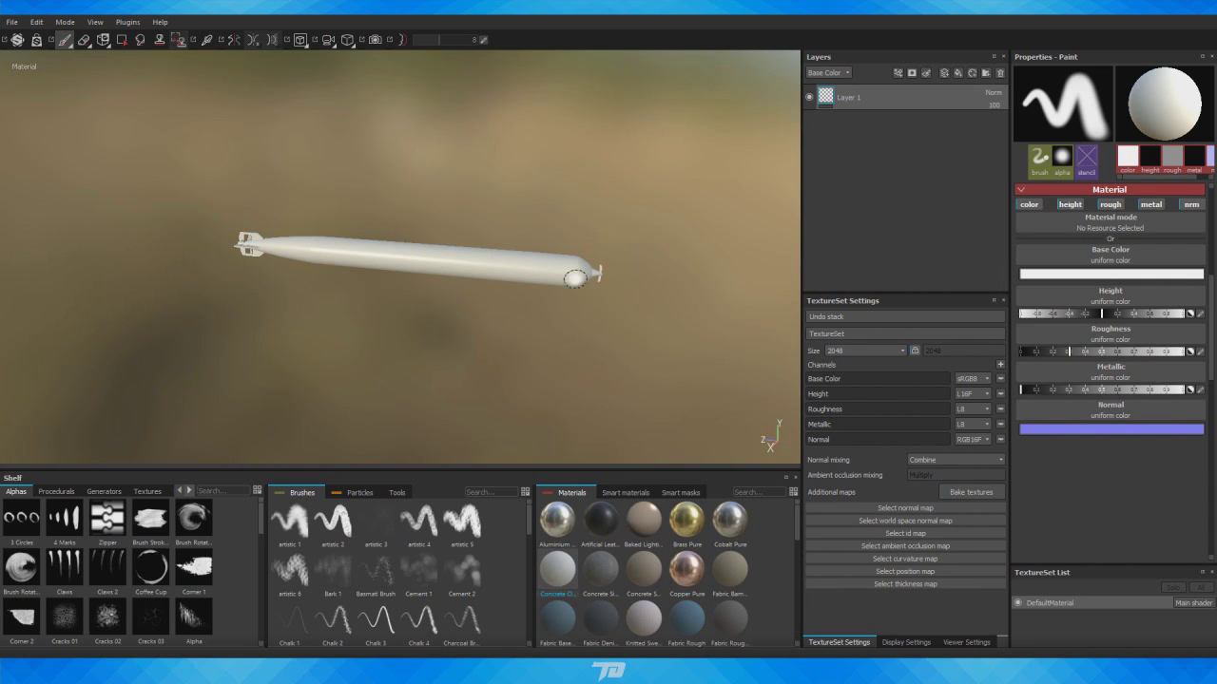
Examine the imported torpedo in the 3D view from various angles and distances.
{"action": "left_click_drag", "start_coordinate": [541, 229], "coordinate": [531, 188], "text": "alt"}
{"action": "right_click_drag", "start_coordinate": [515, 216], "coordinate": [766, 255], "text": "alt"}
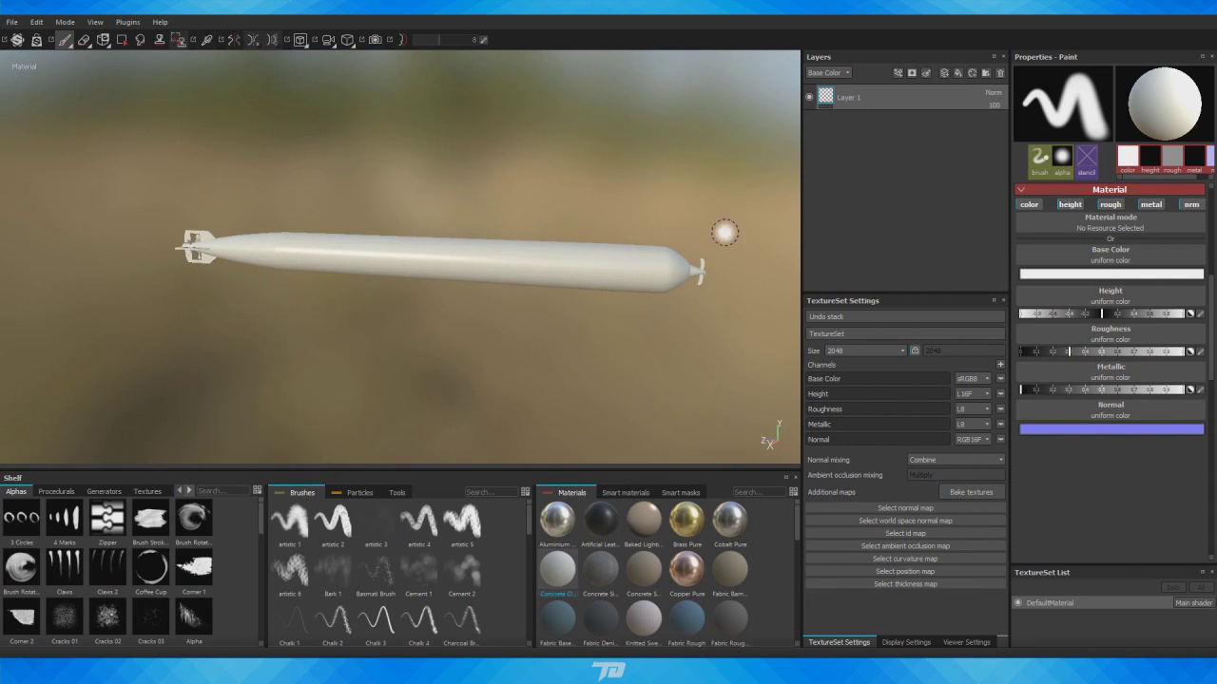
{"action": "middle_click_drag", "start_coordinate": [627, 192], "coordinate": [574, 185], "text": "alt"}
{"action": "mouse_move", "coordinate": [574, 184]}
{"action": "left_mouse_down", "text": "alt"}
{"action": "mouse_move", "coordinate": [562, 222]}
{"action": "mouse_move", "coordinate": [510, 234]}
{"action": "mouse_move", "coordinate": [758, 225]}
{"action": "mouse_move", "coordinate": [576, 207]}
{"action": "mouse_move", "coordinate": [536, 219]}
{"action": "mouse_move", "coordinate": [579, 223]}
{"action": "left_mouse_up", "text": "alt"}
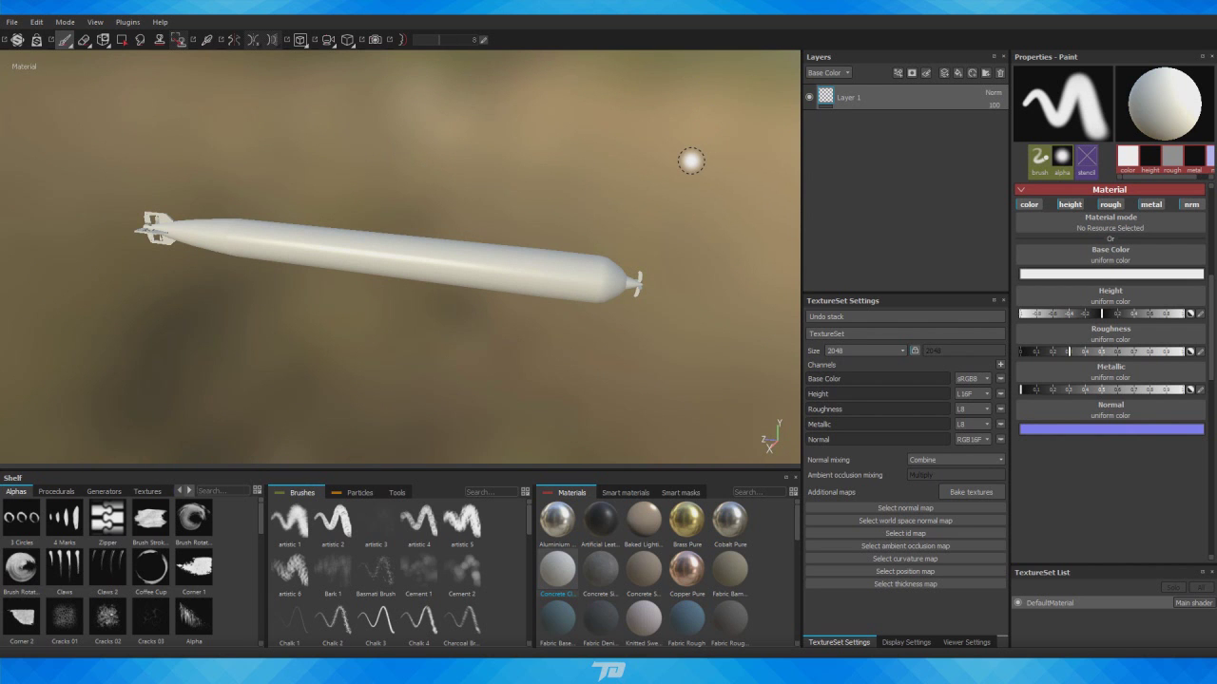
{"action": "mouse_move", "coordinate": [534, 196]}
{"action": "left_mouse_down", "text": "alt"}
{"action": "mouse_move", "coordinate": [559, 220]}
{"action": "mouse_move", "coordinate": [590, 159]}
{"action": "mouse_move", "coordinate": [457, 209]}
{"action": "mouse_move", "coordinate": [535, 158]}
{"action": "left_mouse_up", "text": "alt"}
{"action": "left_click_drag", "start_coordinate": [646, 173], "coordinate": [517, 215], "text": "alt"}
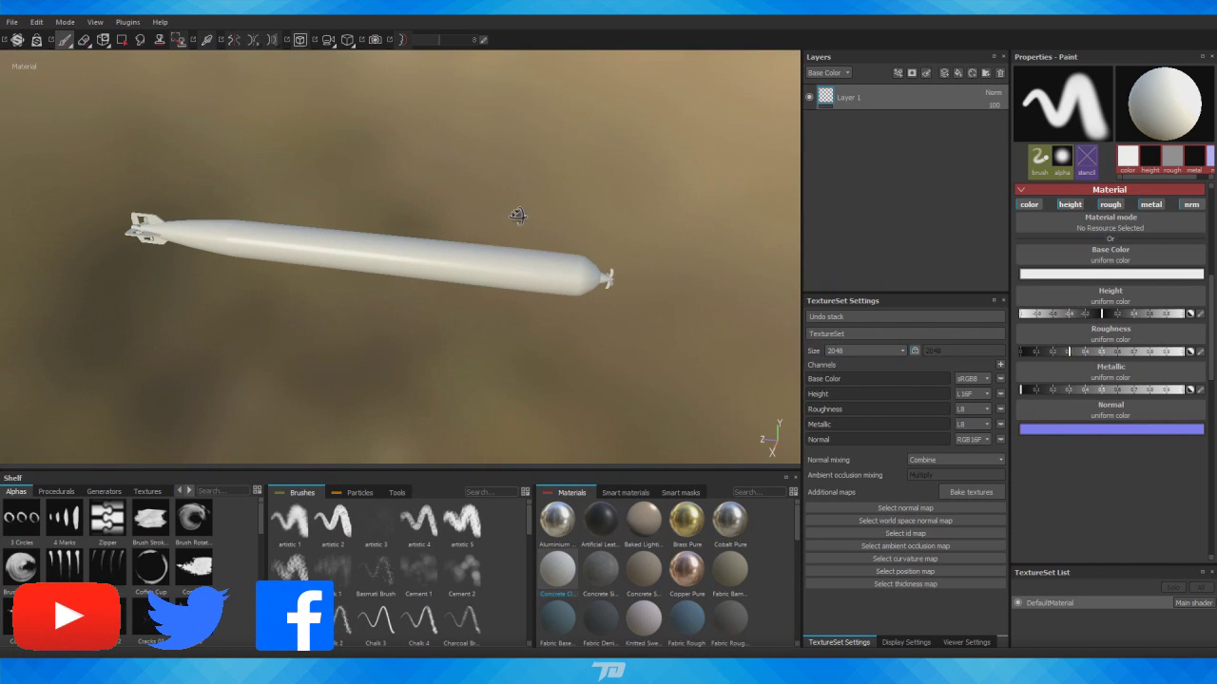
{"action": "middle_click_drag", "start_coordinate": [517, 215], "coordinate": [462, 138], "text": "alt"}
{"action": "scroll", "coordinate": [570, 190], "scroll_direction": "down", "scroll_amount": 1}
{"action": "scroll", "coordinate": [578, 171], "scroll_direction": "up", "scroll_amount": 1}
{"action": "scroll", "coordinate": [516, 158], "scroll_direction": "down", "scroll_amount": 2}
{"action": "scroll", "coordinate": [493, 233], "scroll_direction": "up", "scroll_amount": 1}
{"action": "middle_click_drag", "start_coordinate": [570, 112], "coordinate": [554, 198], "text": "alt"}
{"action": "scroll", "coordinate": [560, 157], "scroll_direction": "up", "scroll_amount": 1}
{"action": "left_click_drag", "start_coordinate": [543, 213], "coordinate": [499, 226], "text": "alt"}
{"action": "scroll", "coordinate": [571, 176], "scroll_direction": "down", "scroll_amount": 2}
{"action": "middle_click_drag", "start_coordinate": [492, 182], "coordinate": [530, 142], "text": "alt"}
{"action": "scroll", "coordinate": [459, 167], "scroll_direction": "down", "scroll_amount": 1}
{"action": "scroll", "coordinate": [494, 167], "scroll_direction": "down", "scroll_amount": 1}
{"action": "scroll", "coordinate": [479, 181], "scroll_direction": "up", "scroll_amount": 5}
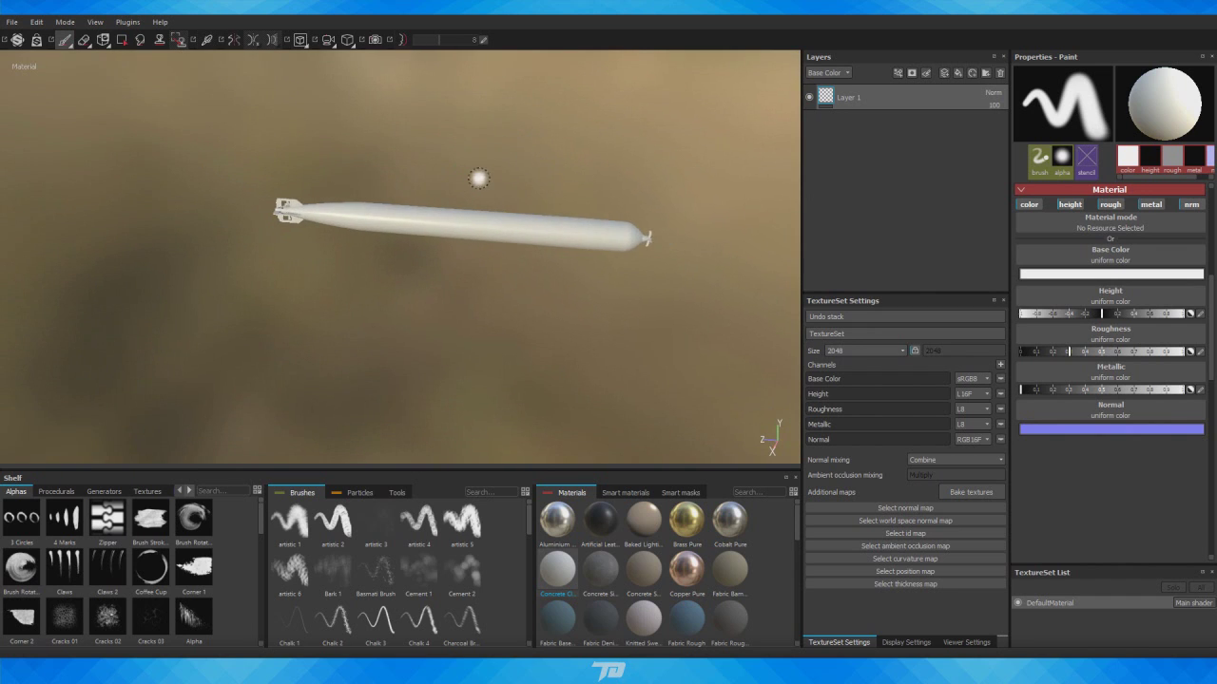
{"action": "right_click_drag", "start_coordinate": [539, 134], "coordinate": [466, 132], "text": "alt"}
{"action": "middle_click_drag", "start_coordinate": [459, 134], "coordinate": [494, 143], "text": "alt"}
{"action": "right_click_drag", "start_coordinate": [494, 143], "coordinate": [361, 198], "text": "alt"}
{"action": "middle_click_drag", "start_coordinate": [565, 152], "coordinate": [484, 203], "text": "alt"}
{"action": "left_click_drag", "start_coordinate": [548, 207], "coordinate": [579, 203], "text": "alt"}
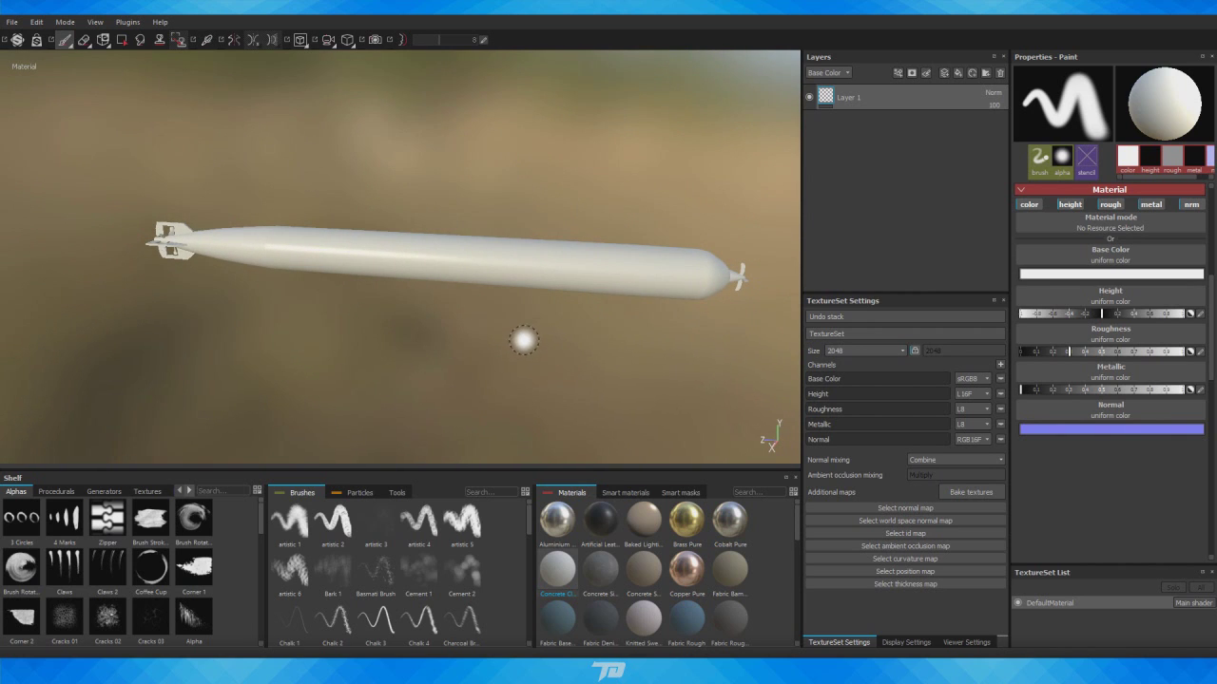
Show the 3D and 2D views side by side, with the whole torpedo and its full UV layout framed.
{"action": "key", "text": "F1"}
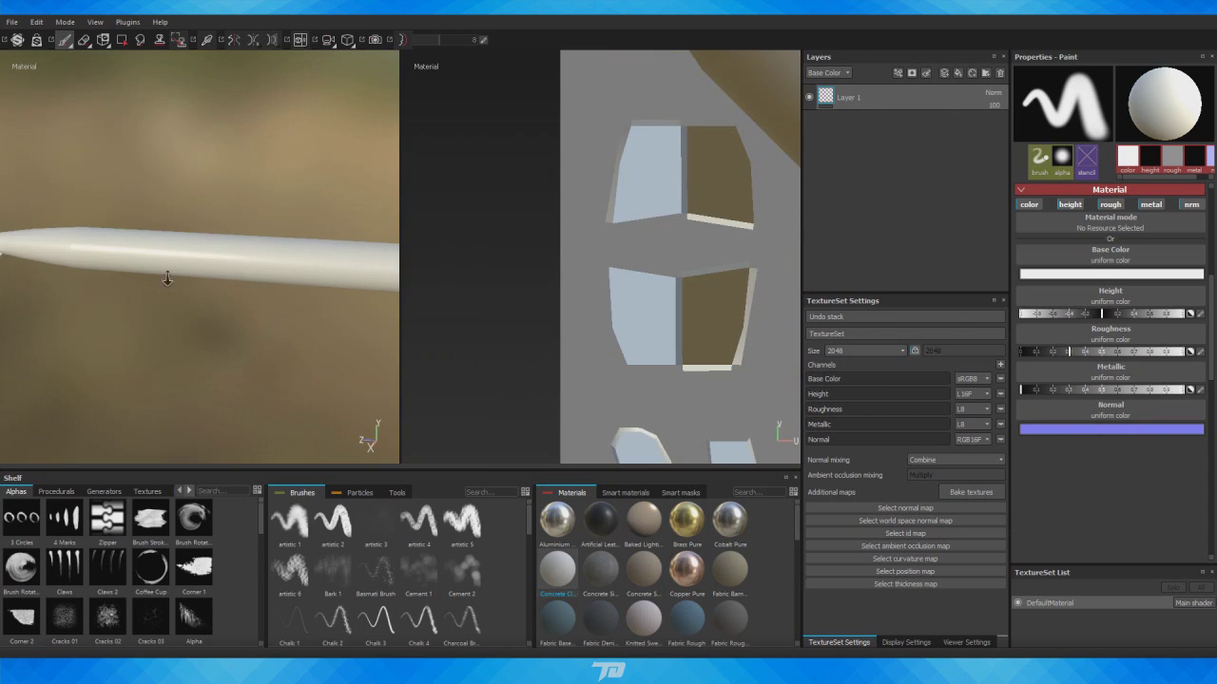
{"action": "middle_click_drag", "start_coordinate": [167, 279], "coordinate": [244, 277], "text": "alt"}
{"action": "scroll", "coordinate": [243, 278], "scroll_direction": "down", "scroll_amount": 7}
{"action": "middle_click_drag", "start_coordinate": [219, 177], "coordinate": [192, 171], "text": "alt"}
{"action": "scroll", "coordinate": [229, 184], "scroll_direction": "up", "scroll_amount": 3}
{"action": "middle_click_drag", "start_coordinate": [285, 186], "coordinate": [207, 178], "text": "alt"}
{"action": "right_click_drag", "start_coordinate": [207, 178], "coordinate": [285, 211], "text": "alt"}
{"action": "right_click_drag", "start_coordinate": [282, 169], "coordinate": [215, 187], "text": "alt"}
{"action": "right_click_drag", "start_coordinate": [740, 266], "coordinate": [418, 259], "text": "alt"}
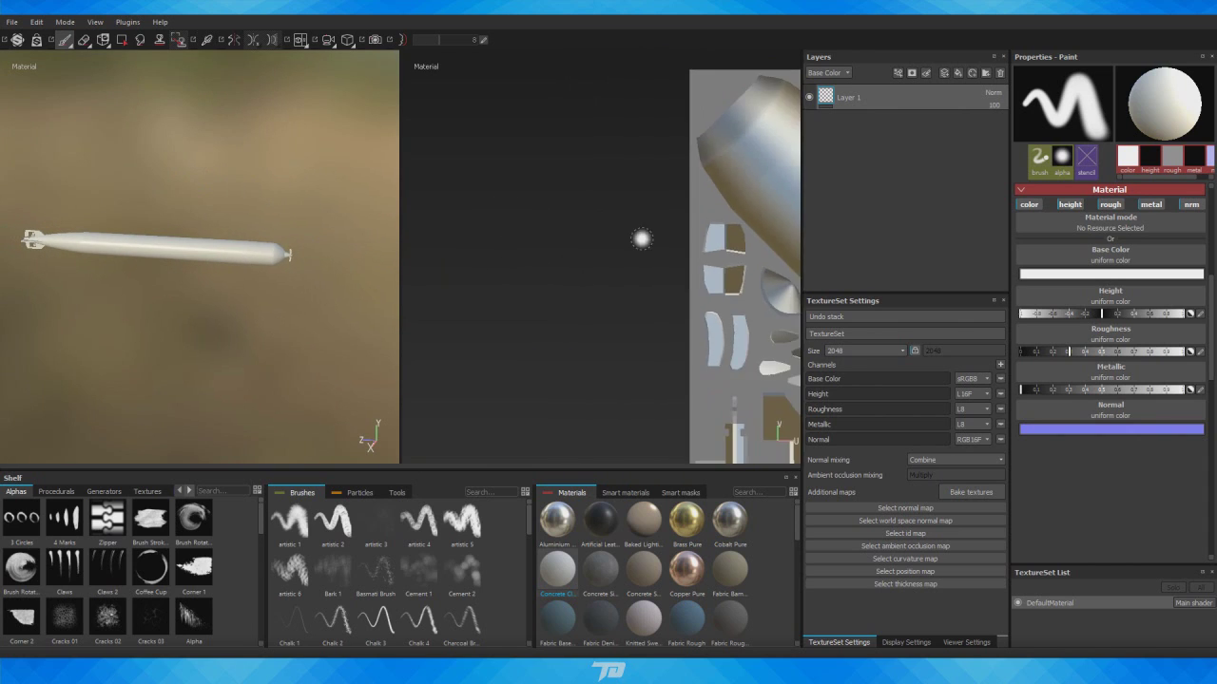
{"action": "middle_click_drag", "start_coordinate": [715, 243], "coordinate": [576, 228], "text": "alt"}
{"action": "right_click_drag", "start_coordinate": [665, 228], "coordinate": [532, 231], "text": "alt"}
{"action": "middle_click_drag", "start_coordinate": [694, 220], "coordinate": [609, 207], "text": "alt"}
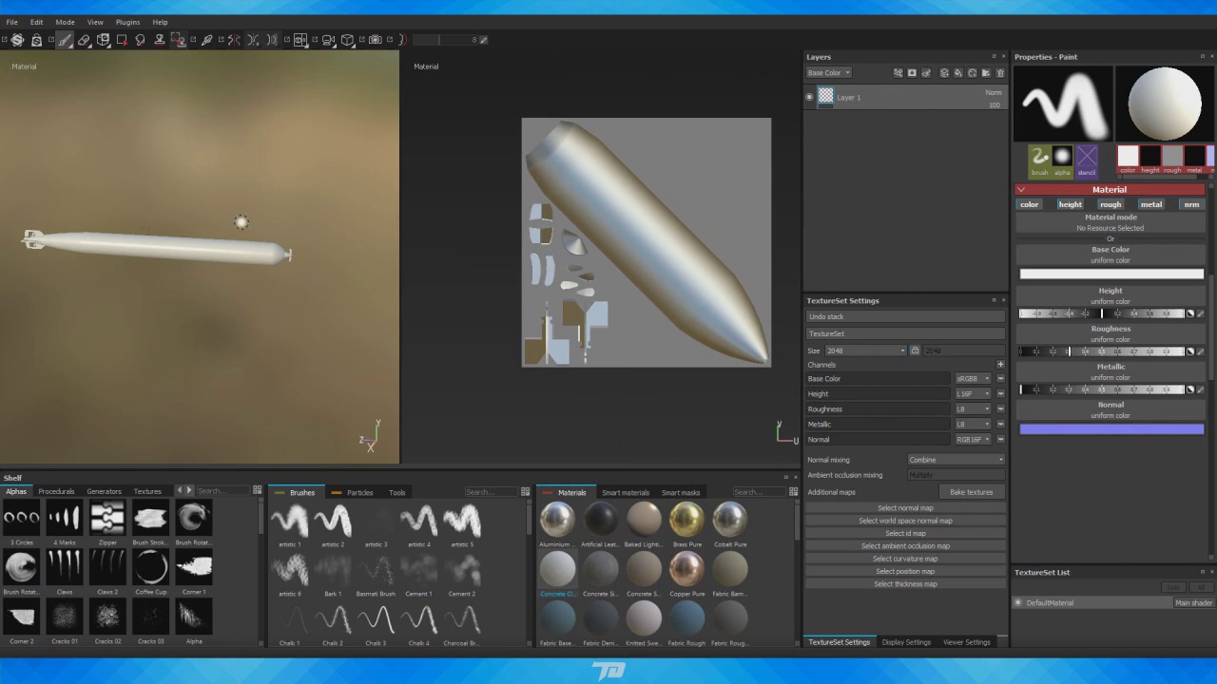
{"action": "scroll", "coordinate": [241, 223], "scroll_direction": "up", "scroll_amount": 4}
{"action": "right_click_drag", "start_coordinate": [237, 181], "coordinate": [143, 168], "text": "alt"}
{"action": "middle_click_drag", "start_coordinate": [208, 161], "coordinate": [247, 155], "text": "alt"}
Paint a zigzag test stroke on the hull's UV island and a lengthwise one on the 3D model, undoing each.
{"action": "mouse_move", "coordinate": [581, 197]}
{"action": "left_mouse_down"}
{"action": "mouse_move", "coordinate": [619, 207]}
{"action": "mouse_move", "coordinate": [692, 318]}
{"action": "mouse_move", "coordinate": [745, 354]}
{"action": "left_mouse_up"}
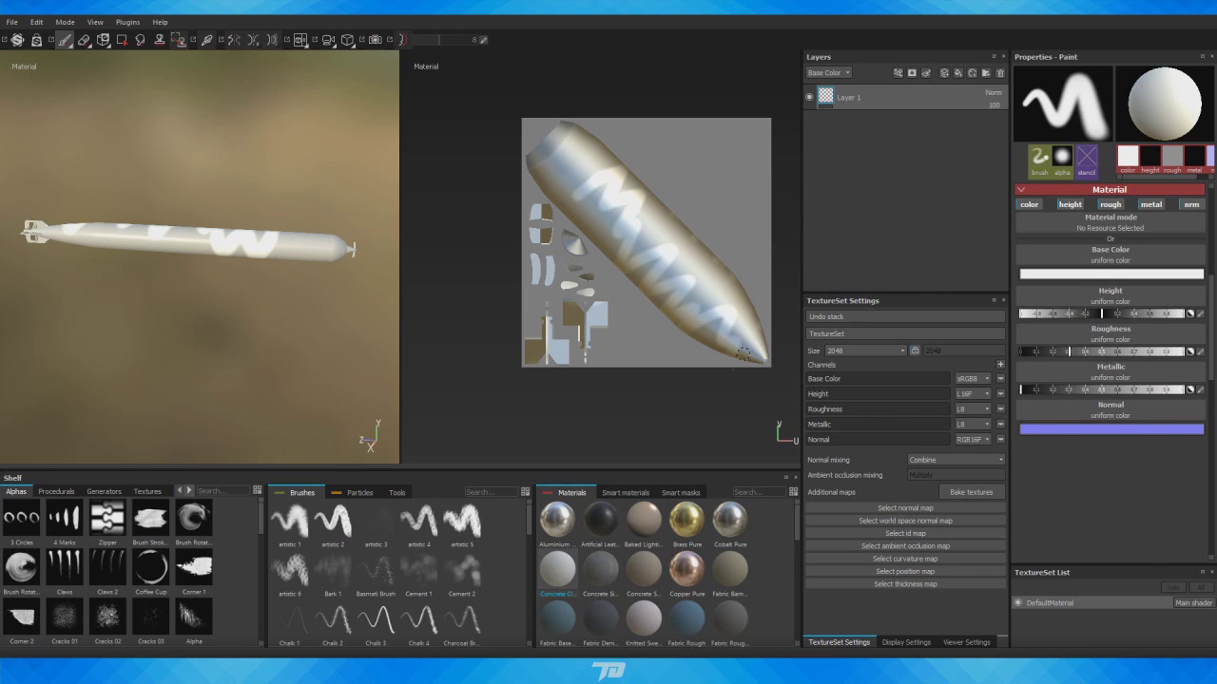
{"action": "key", "text": "ctrl+z"}
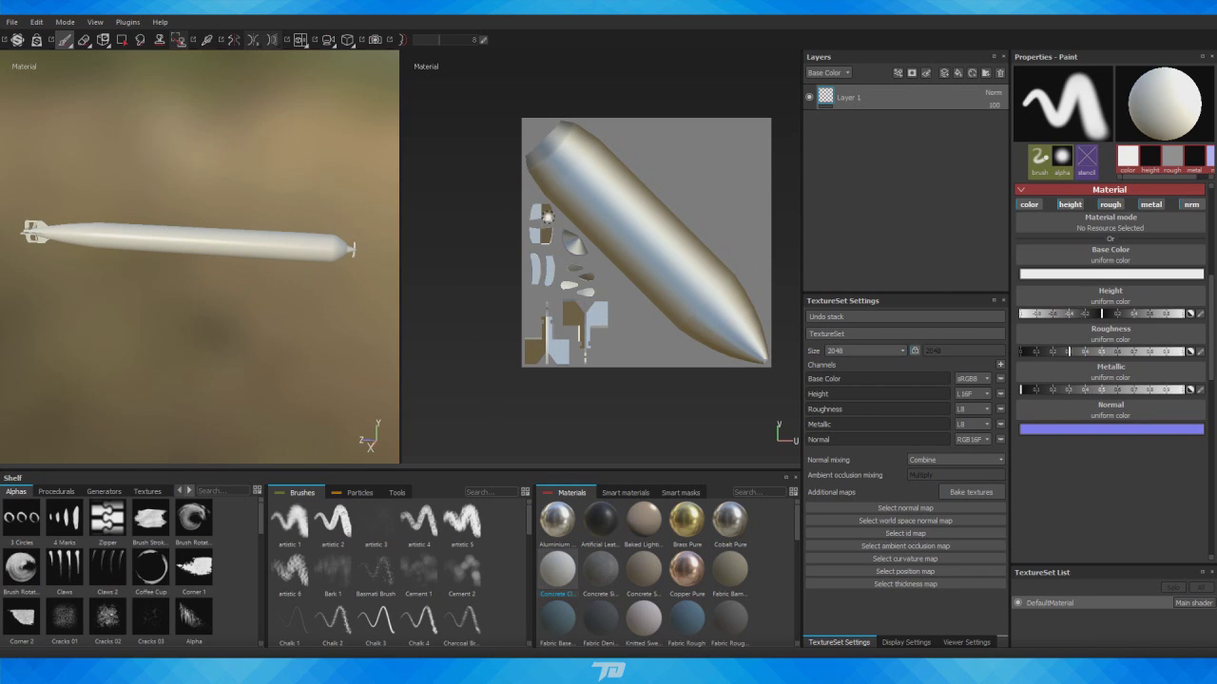
{"action": "left_click_drag", "start_coordinate": [303, 240], "coordinate": [119, 224]}
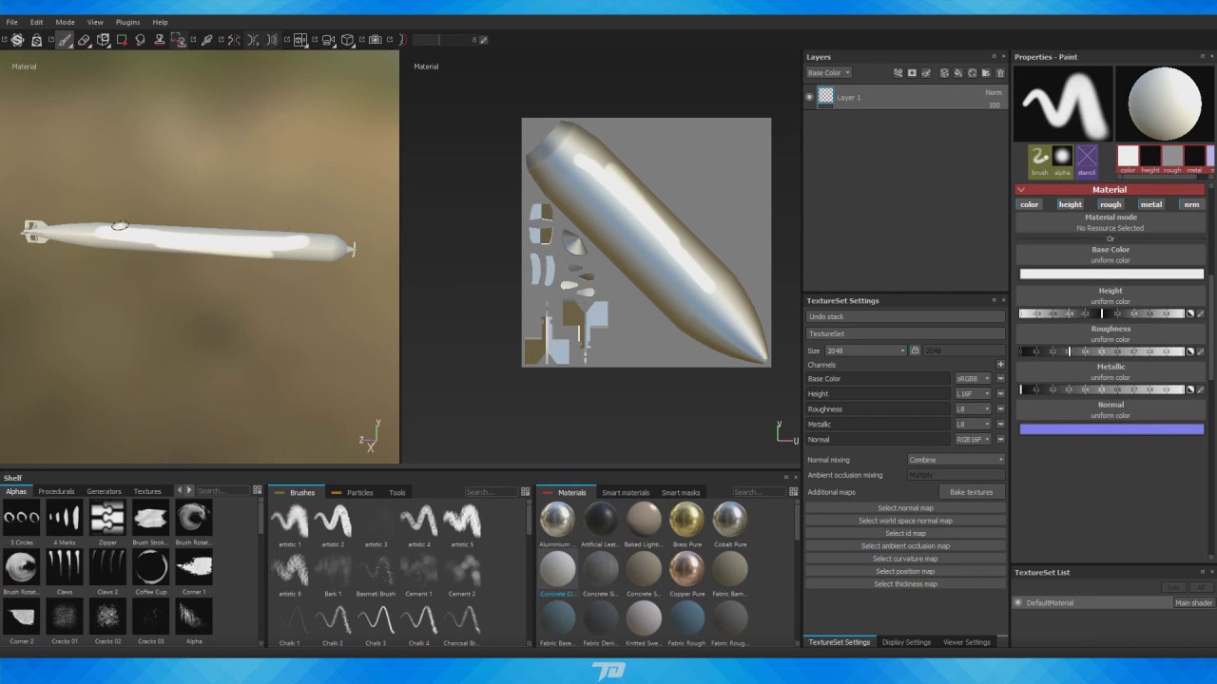
{"action": "key", "text": "ctrl+z"}
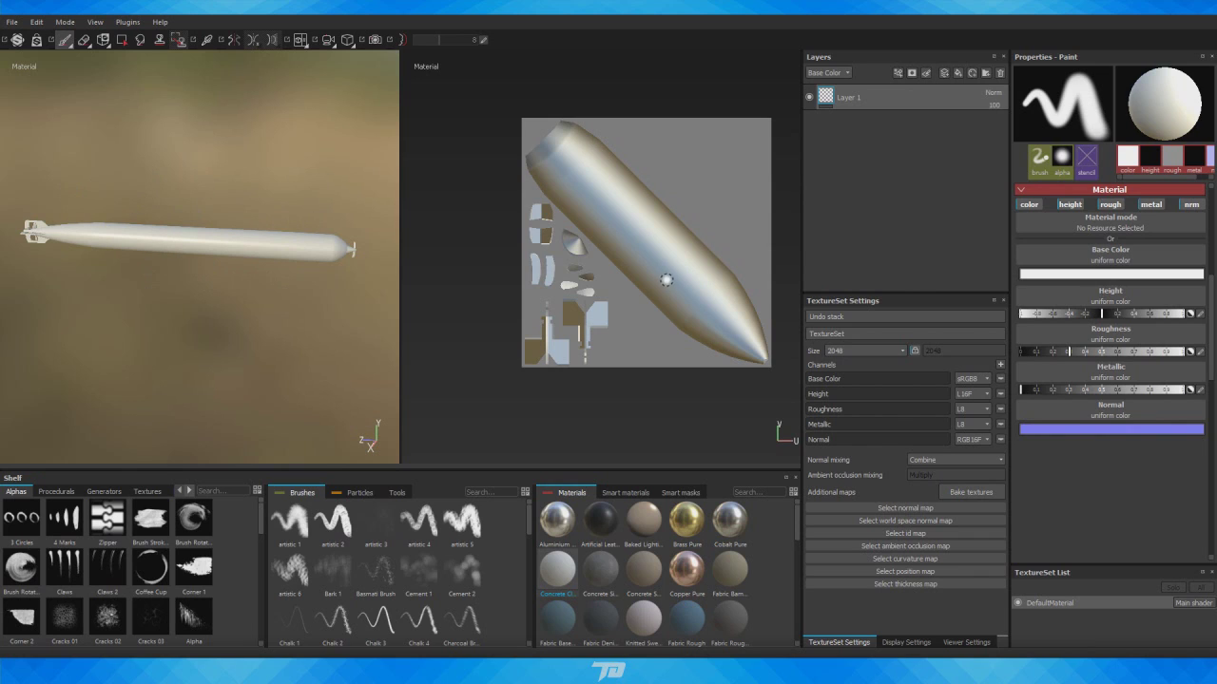
Compare the viewport layouts by showing 2D only, the 3D/2D split, 3D only and the split again.
{"action": "key", "text": "F3"}
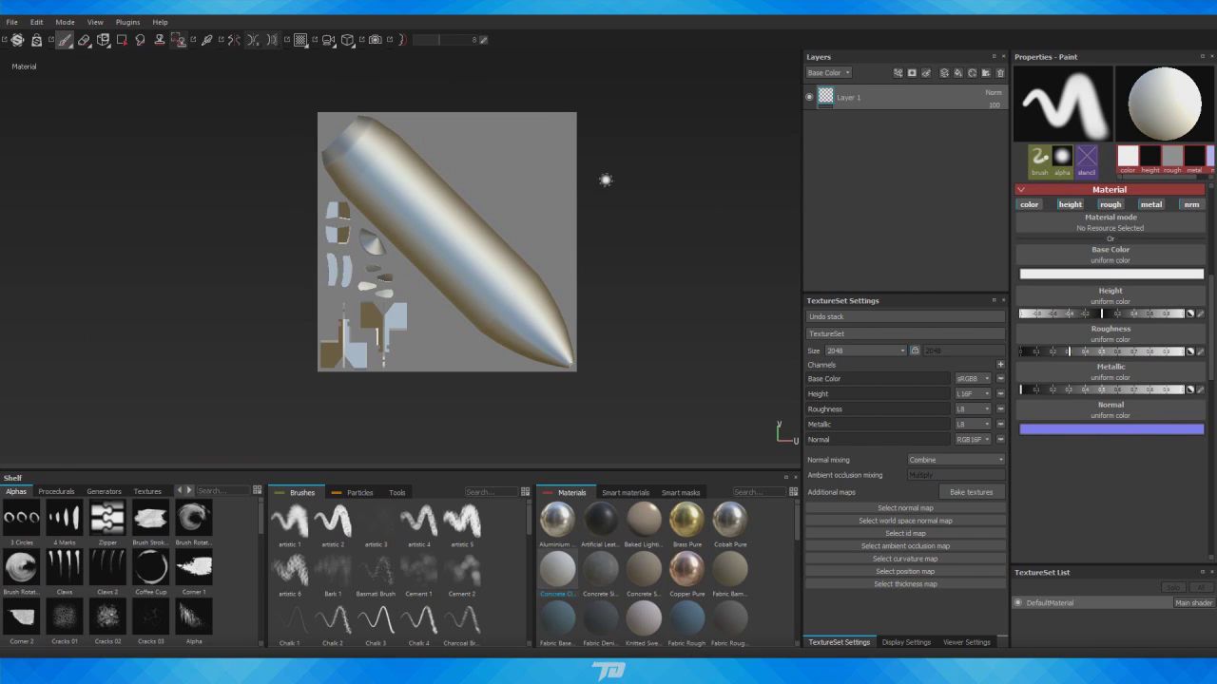
{"action": "key", "text": "F1"}
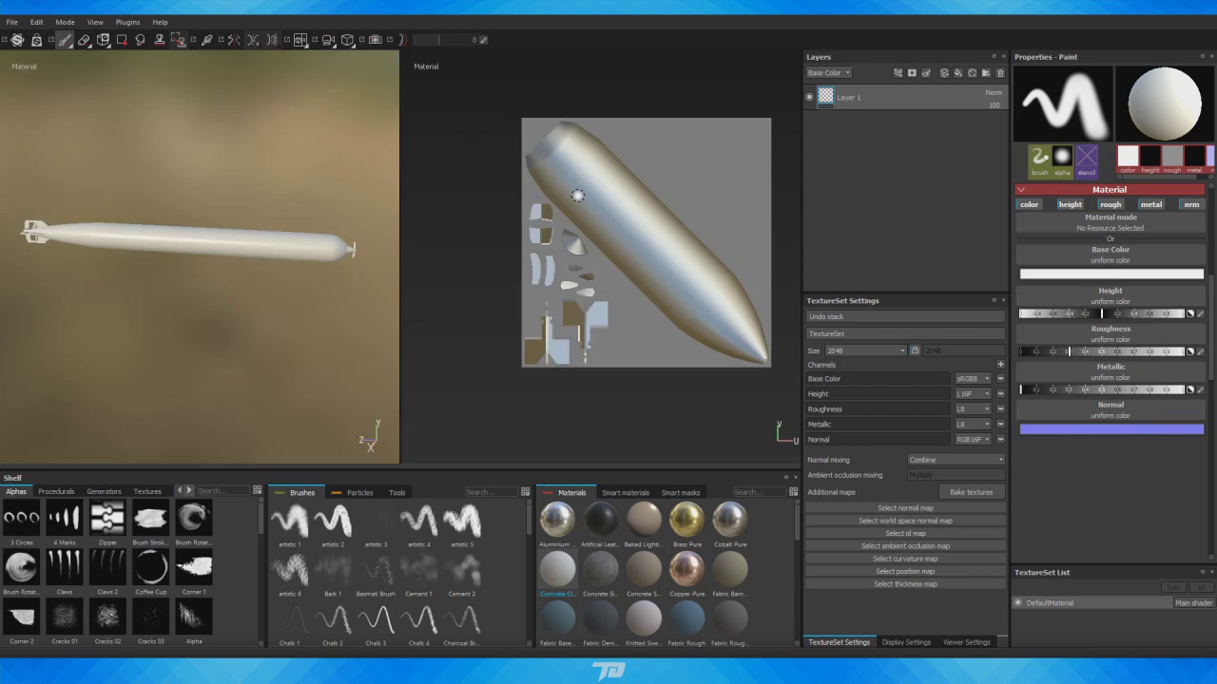
{"action": "key", "text": "F2"}
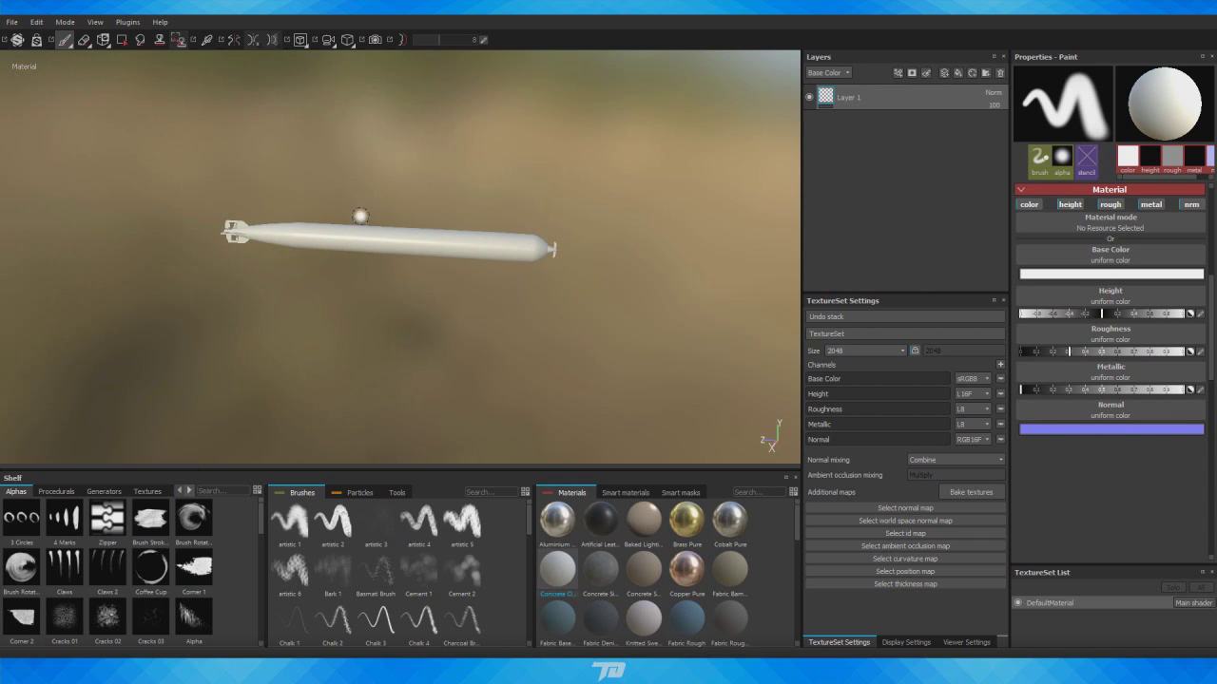
{"action": "key", "text": "F3"}
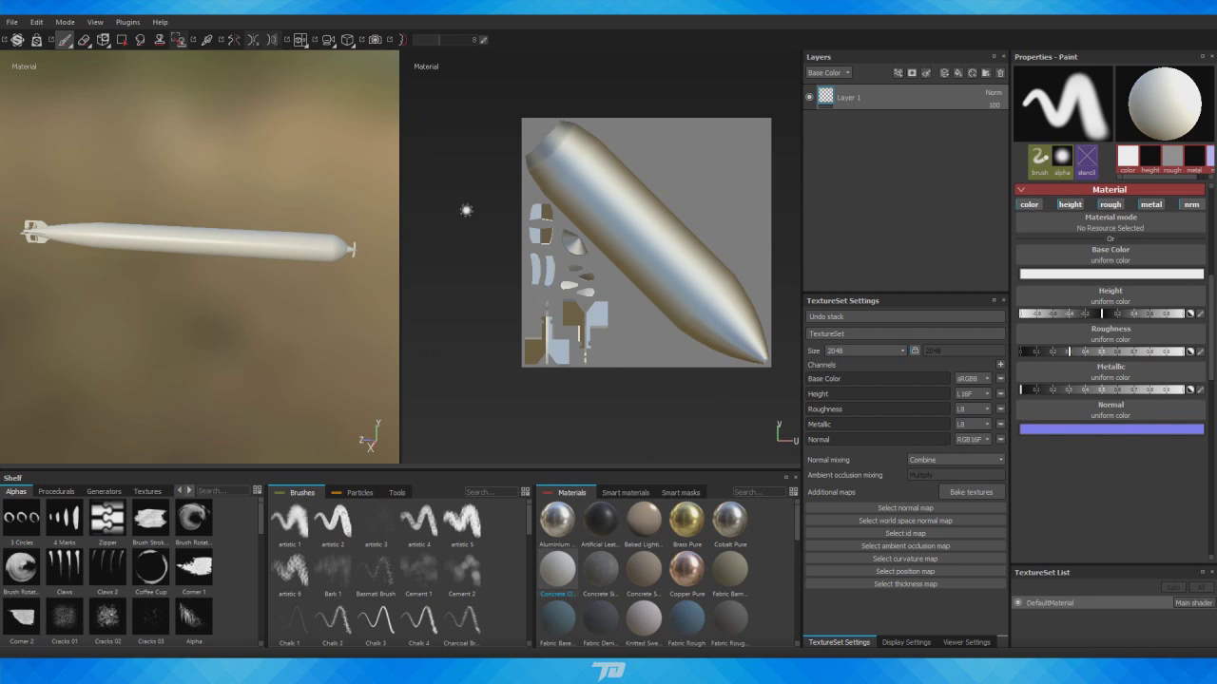
{"action": "left_click", "coordinate": [14, 21]}
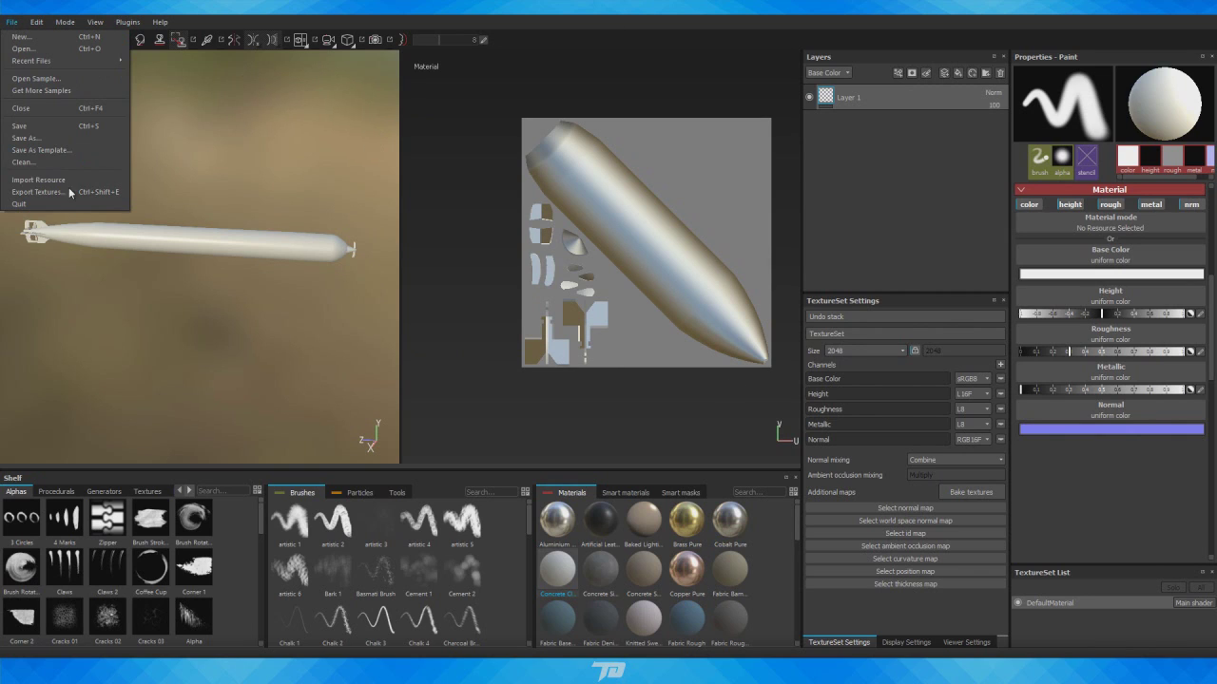
{"action": "mouse_move", "coordinate": [89, 27]}
{"action": "mouse_move", "coordinate": [183, 31]}
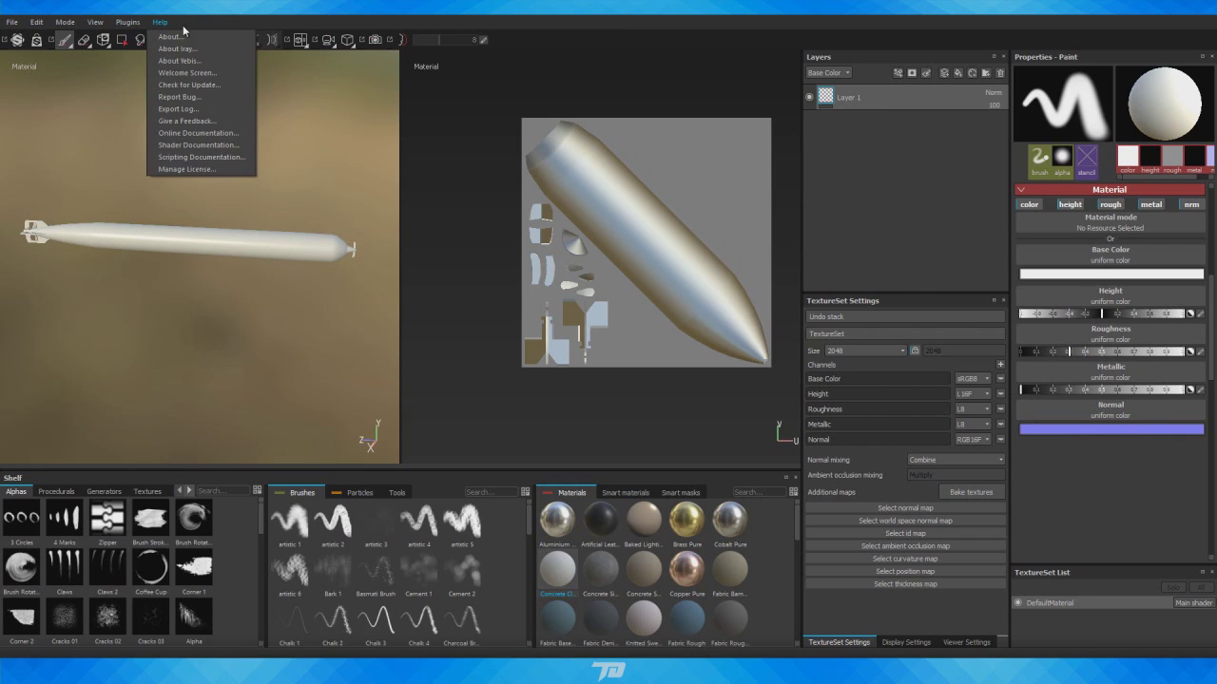
{"action": "left_click", "coordinate": [418, 15]}
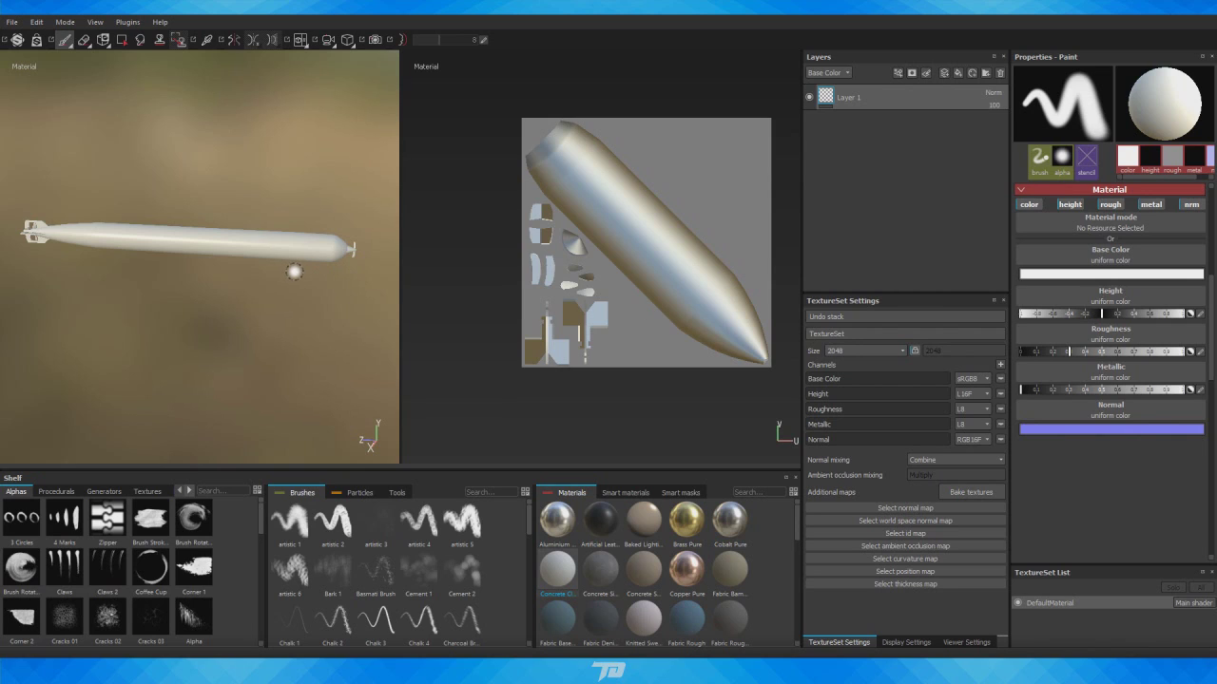
{"action": "left_click_drag", "start_coordinate": [323, 331], "coordinate": [312, 335], "text": "alt"}
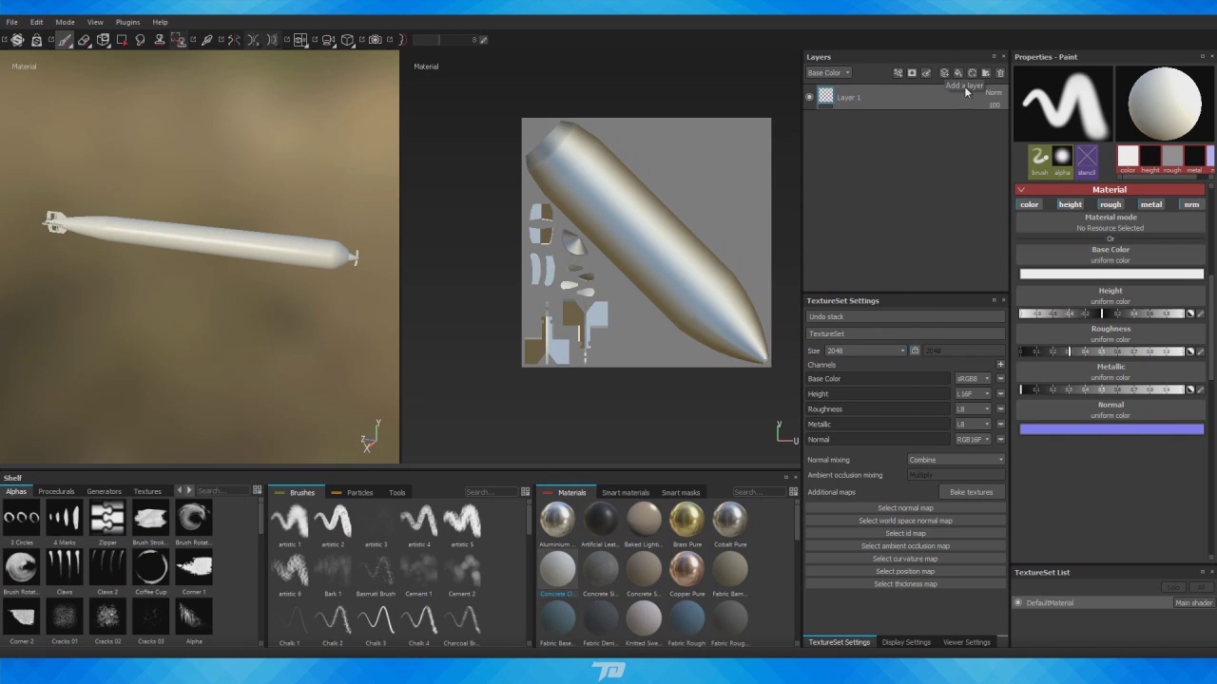
{"action": "left_click", "coordinate": [994, 93]}
{"action": "left_click", "coordinate": [935, 105]}
{"action": "right_click", "coordinate": [871, 102]}
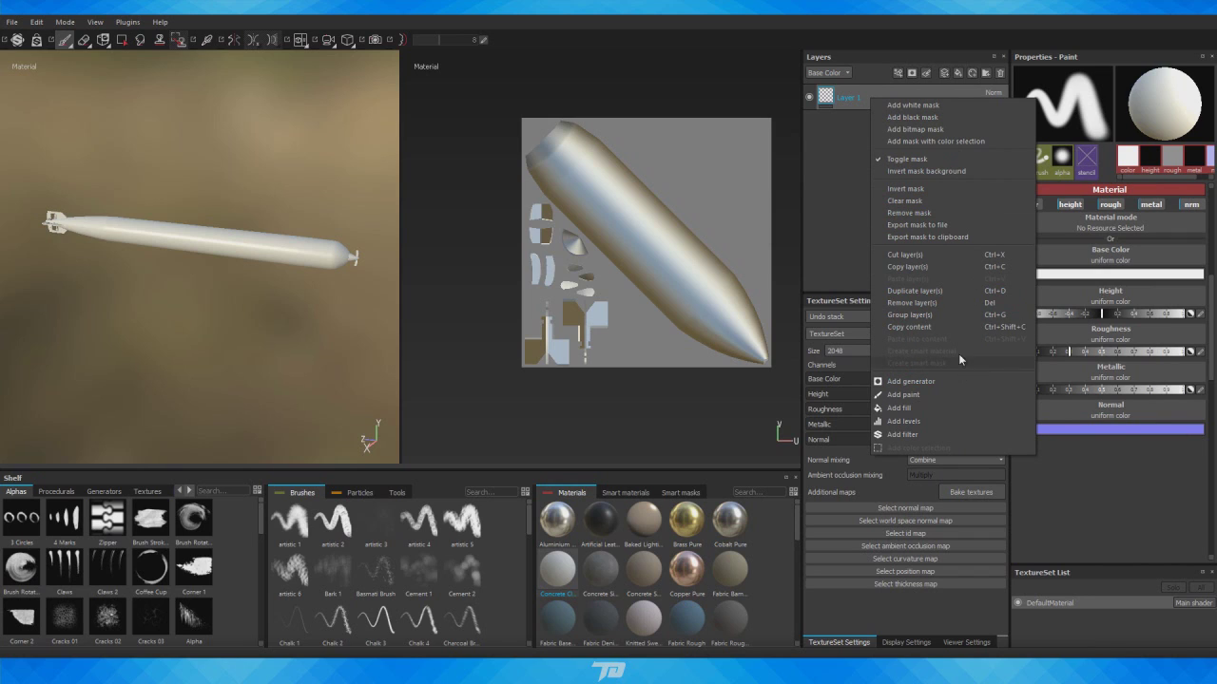
{"action": "left_click", "coordinate": [843, 198]}
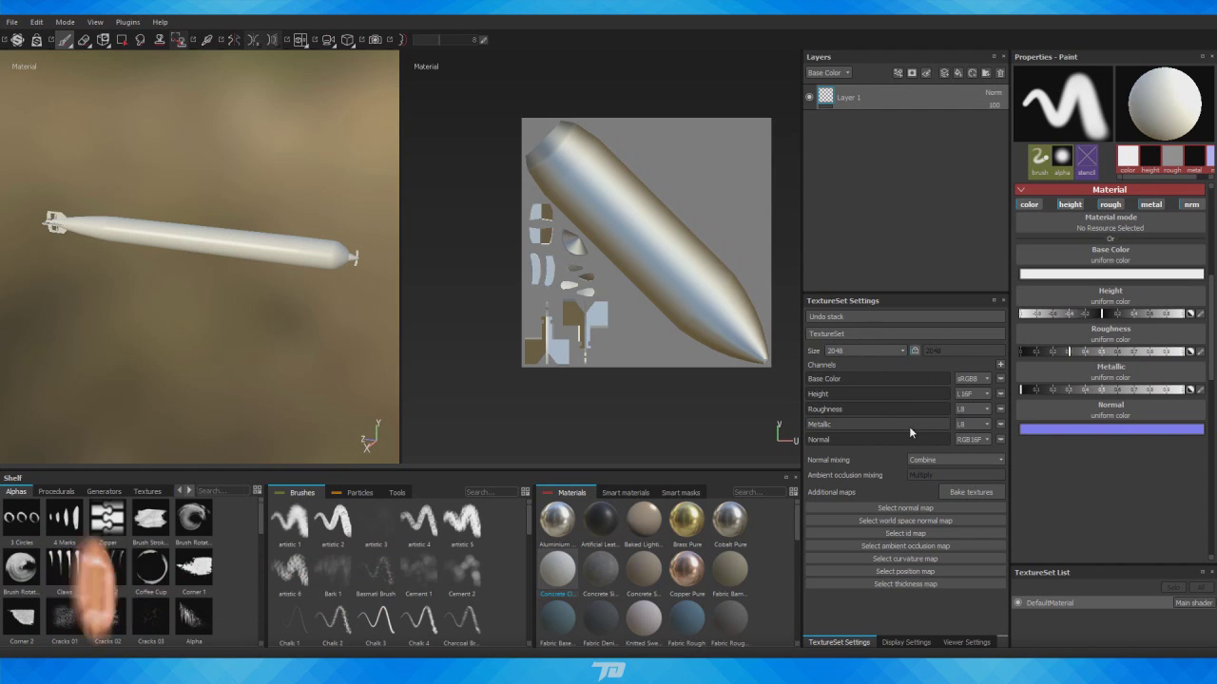
Assign the imported Misile_DefaultMaterial_Normal texture as the texture set's normal map.
{"action": "left_click", "coordinate": [905, 508]}
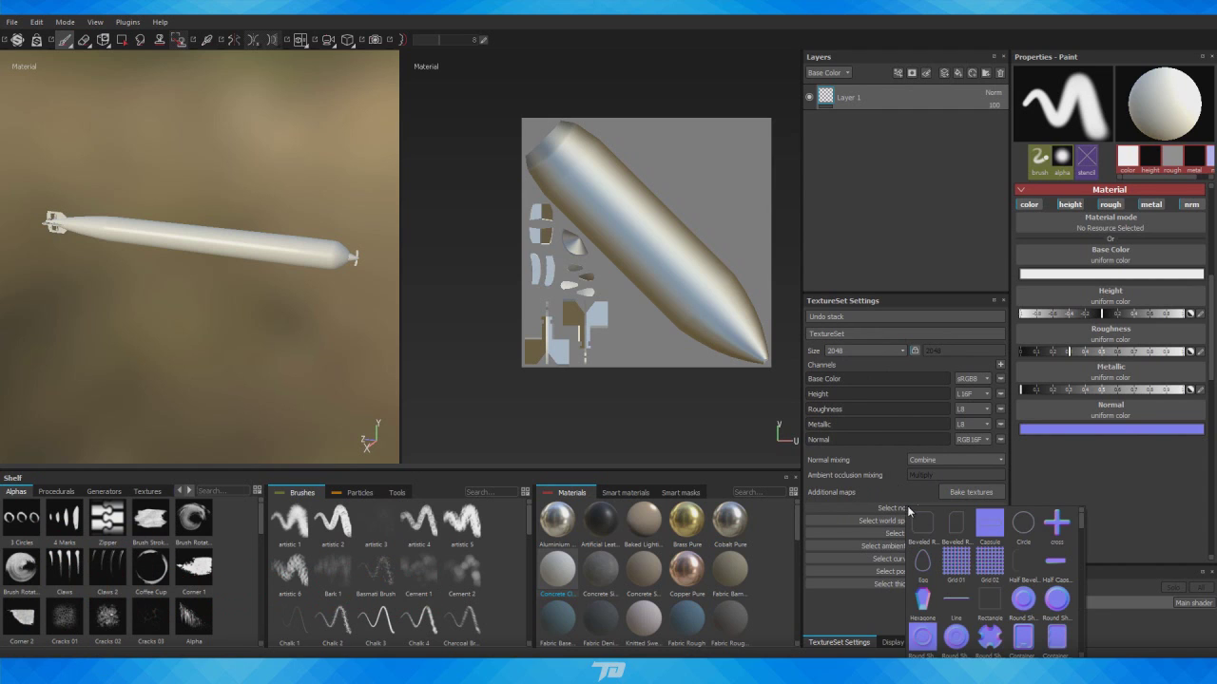
{"action": "left_click_drag", "start_coordinate": [1082, 525], "coordinate": [1086, 570]}
{"action": "left_click", "coordinate": [1058, 588]}
Show only the 3D view and examine the normal map's surface detail along the hull and around the emblem up close.
{"action": "scroll", "coordinate": [271, 307], "scroll_direction": "up", "scroll_amount": 5}
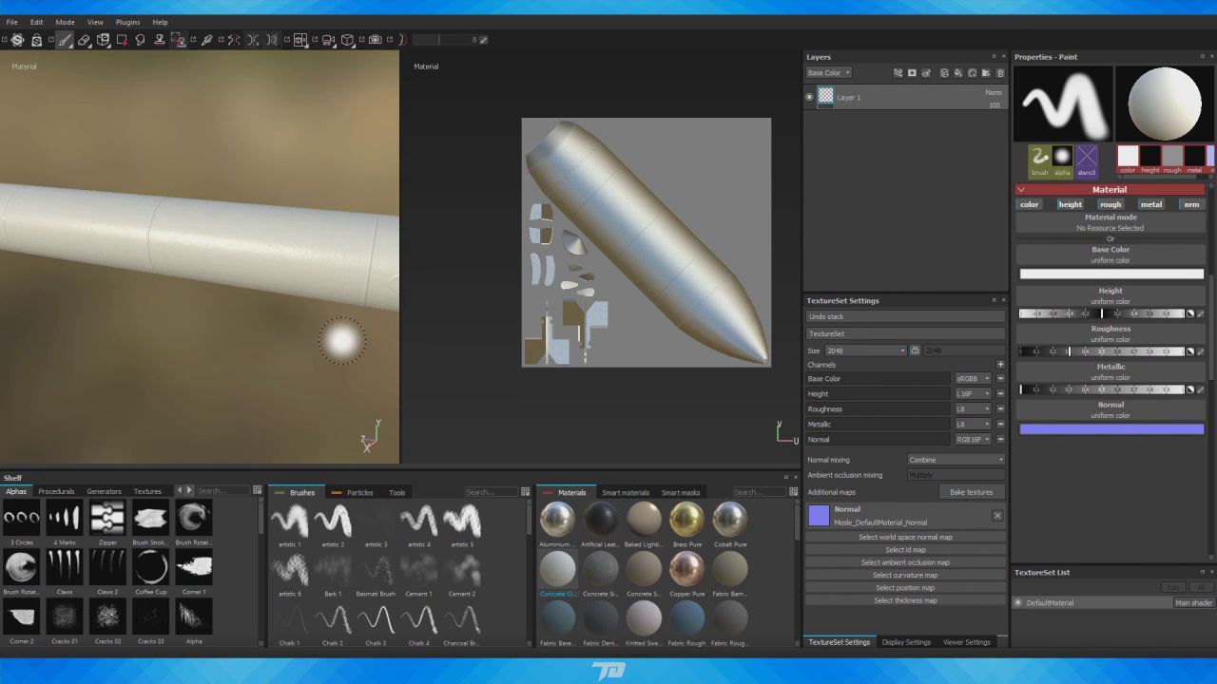
{"action": "key", "text": "F2"}
{"action": "scroll", "coordinate": [564, 361], "scroll_direction": "up", "scroll_amount": 3}
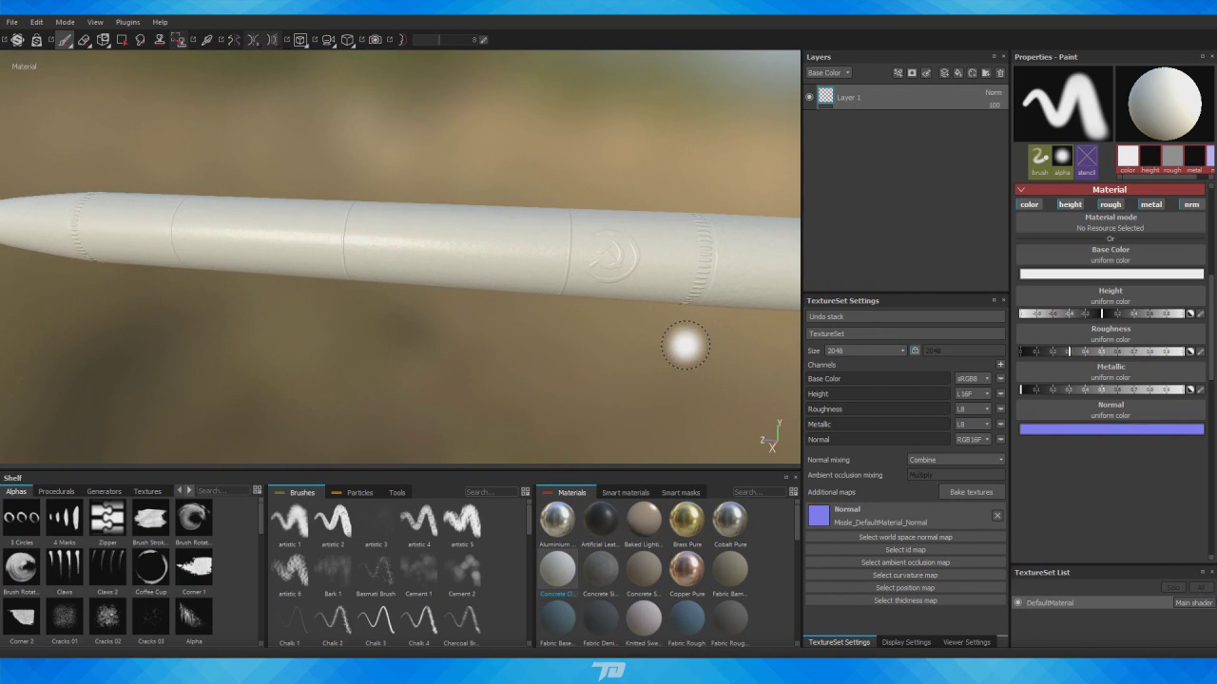
{"action": "scroll", "coordinate": [590, 345], "scroll_direction": "up", "scroll_amount": 5}
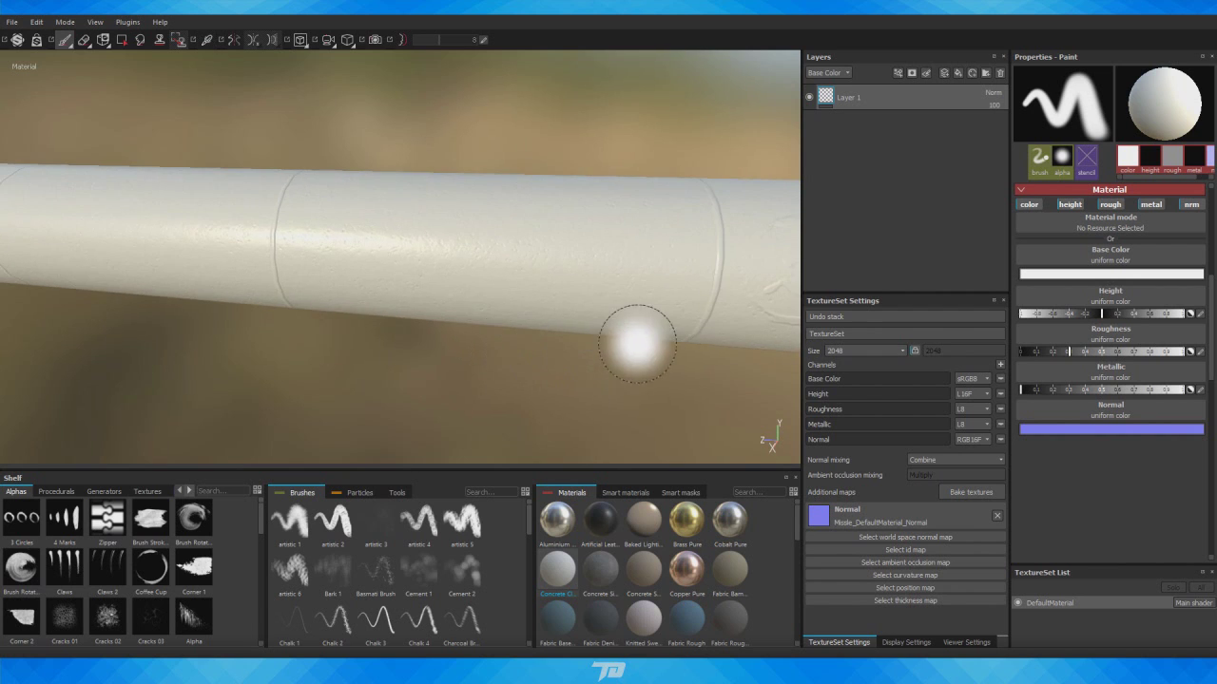
{"action": "right_click_drag", "start_coordinate": [637, 344], "coordinate": [505, 337], "text": "alt"}
{"action": "mouse_move", "coordinate": [681, 368]}
{"action": "right_mouse_down", "text": "alt"}
{"action": "mouse_move", "coordinate": [489, 320]}
{"action": "mouse_move", "coordinate": [534, 333]}
{"action": "mouse_move", "coordinate": [380, 329]}
{"action": "mouse_move", "coordinate": [533, 236]}
{"action": "mouse_move", "coordinate": [367, 209]}
{"action": "mouse_move", "coordinate": [515, 223]}
{"action": "right_mouse_up", "text": "alt"}
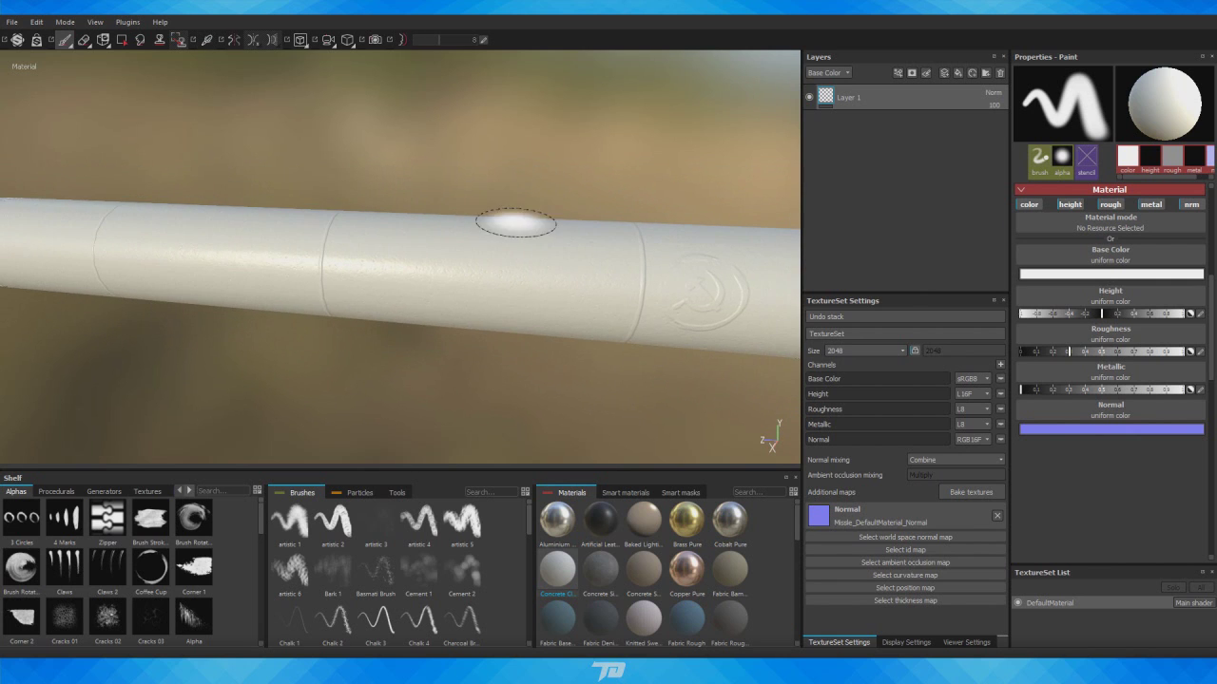
{"action": "right_click_drag", "start_coordinate": [598, 218], "coordinate": [494, 182], "text": "alt"}
{"action": "left_click_drag", "start_coordinate": [494, 183], "coordinate": [495, 380], "text": "alt"}
{"action": "right_click_drag", "start_coordinate": [494, 380], "coordinate": [578, 426], "text": "alt"}
{"action": "left_click_drag", "start_coordinate": [578, 426], "coordinate": [606, 419], "text": "alt"}
{"action": "mouse_move", "coordinate": [605, 418]}
{"action": "right_mouse_down", "text": "alt"}
{"action": "mouse_move", "coordinate": [655, 395]}
{"action": "mouse_move", "coordinate": [557, 389]}
{"action": "mouse_move", "coordinate": [656, 388]}
{"action": "mouse_move", "coordinate": [565, 380]}
{"action": "right_mouse_up", "text": "alt"}
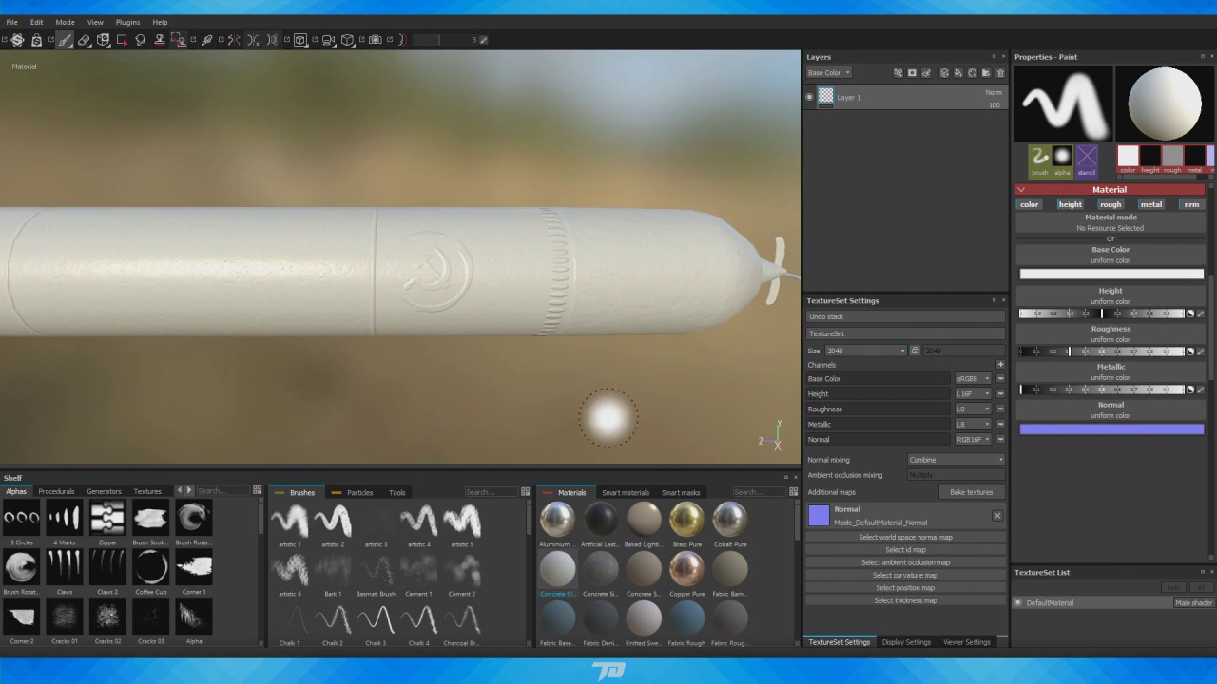
{"action": "left_click_drag", "start_coordinate": [565, 381], "coordinate": [526, 395], "text": "alt"}
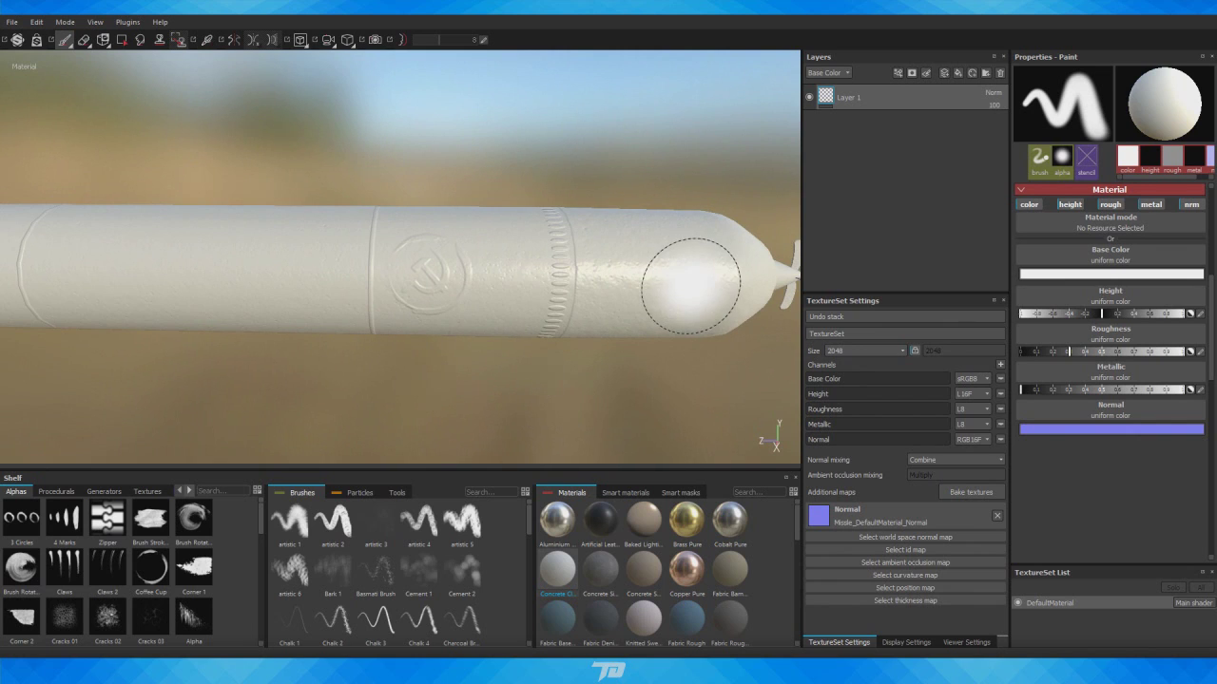